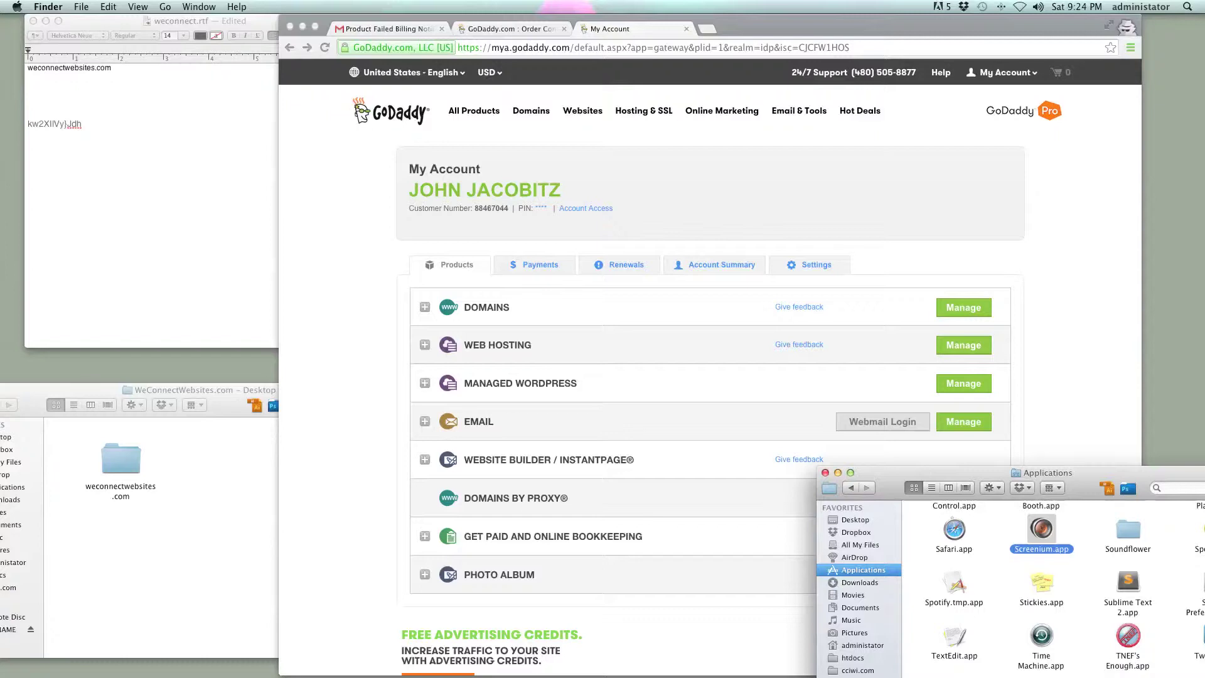
# - Open Options for the new Managed WordPress account from the My Account Products list
pyautogui.press('super+Tab')
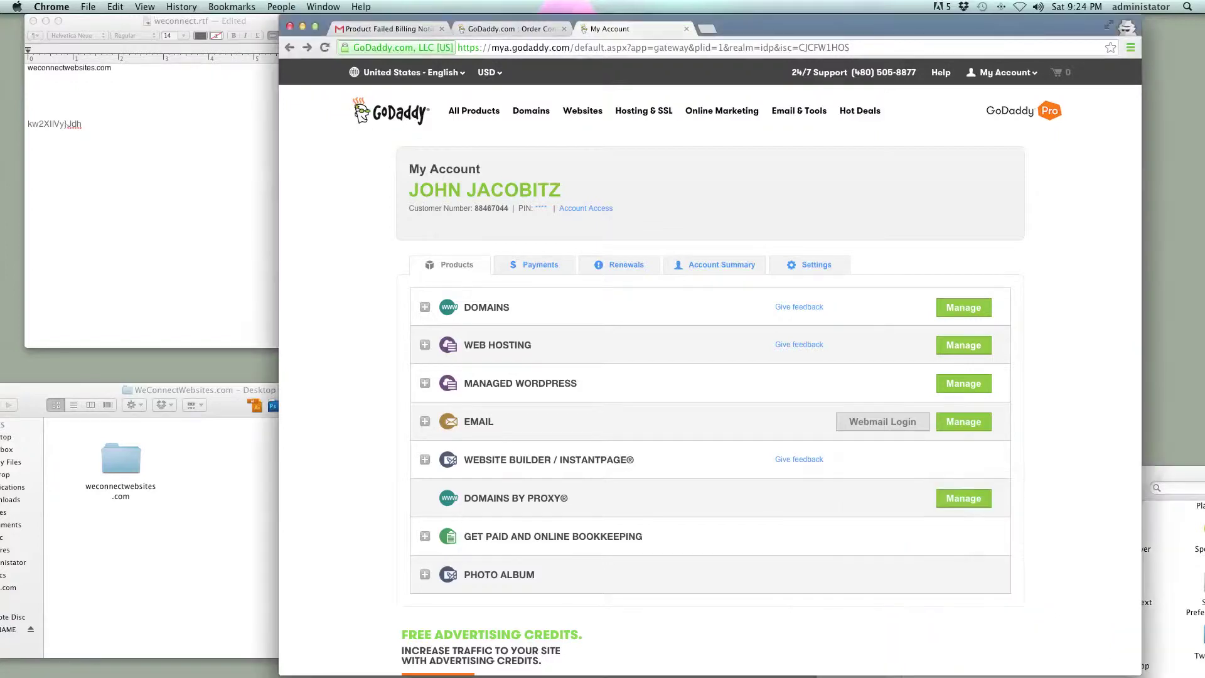
pyautogui.click(521, 383)
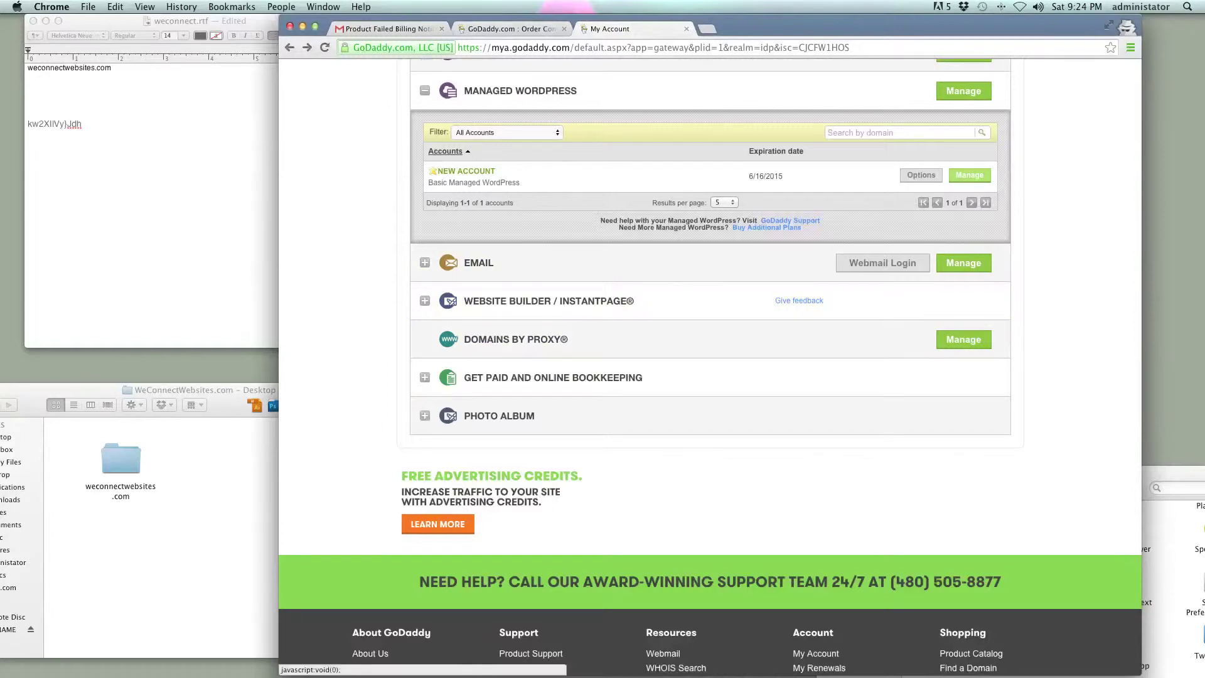
pyautogui.click(970, 175)
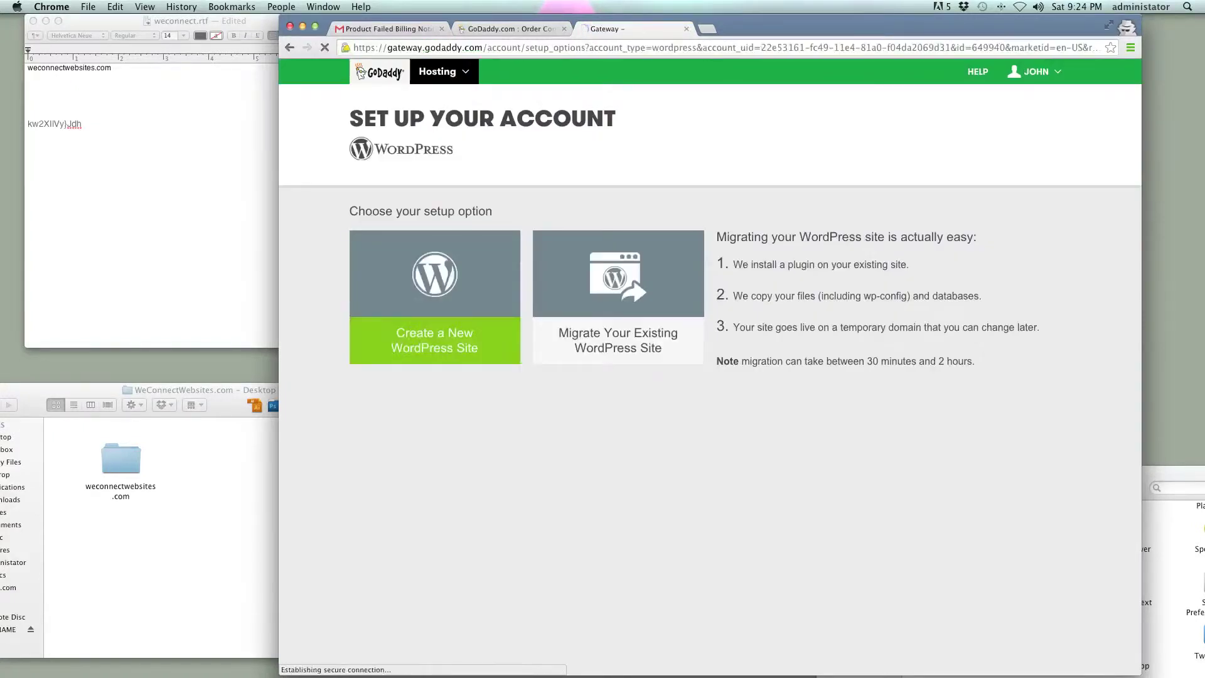
# - Start a new WordPress site and use the temporary domain instead of wemovewebsites.com
pyautogui.click(434, 339)
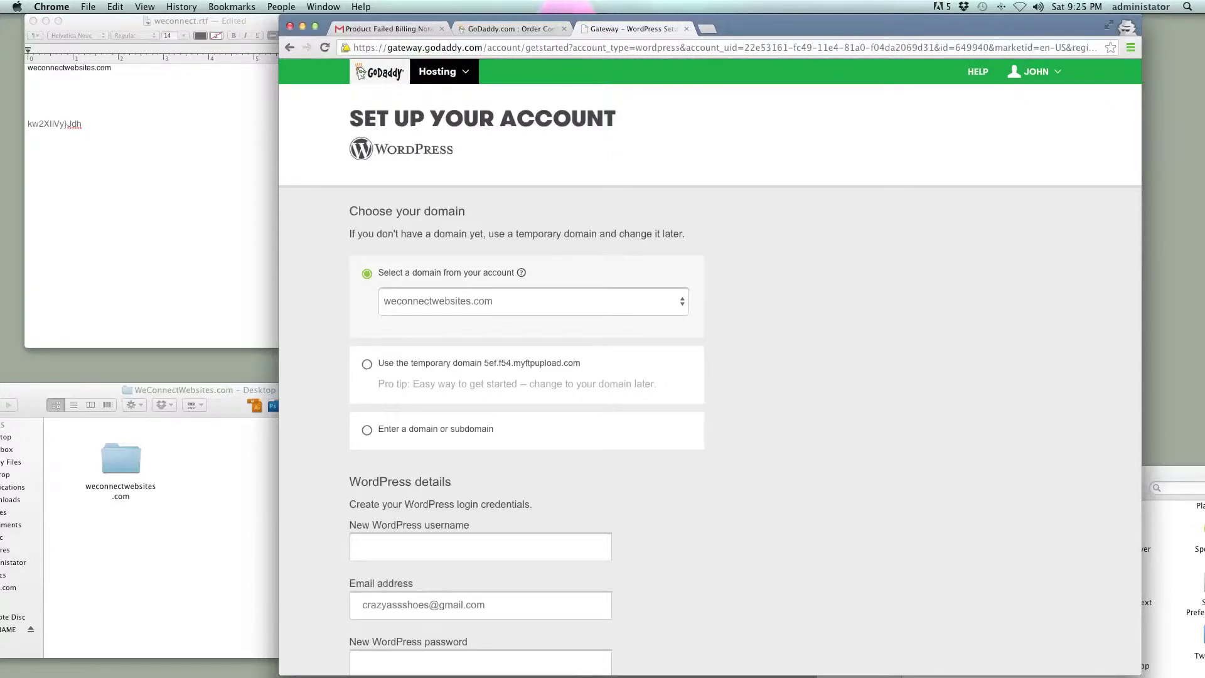
pyautogui.click(534, 301)
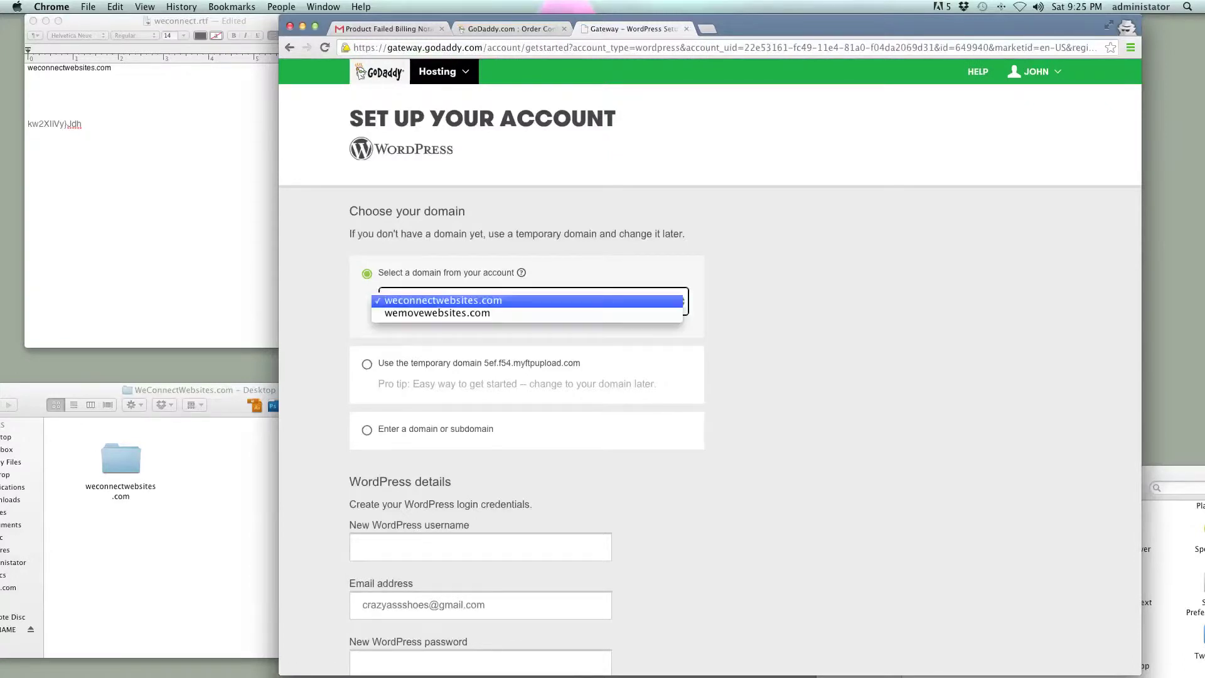
pyautogui.click(440, 317)
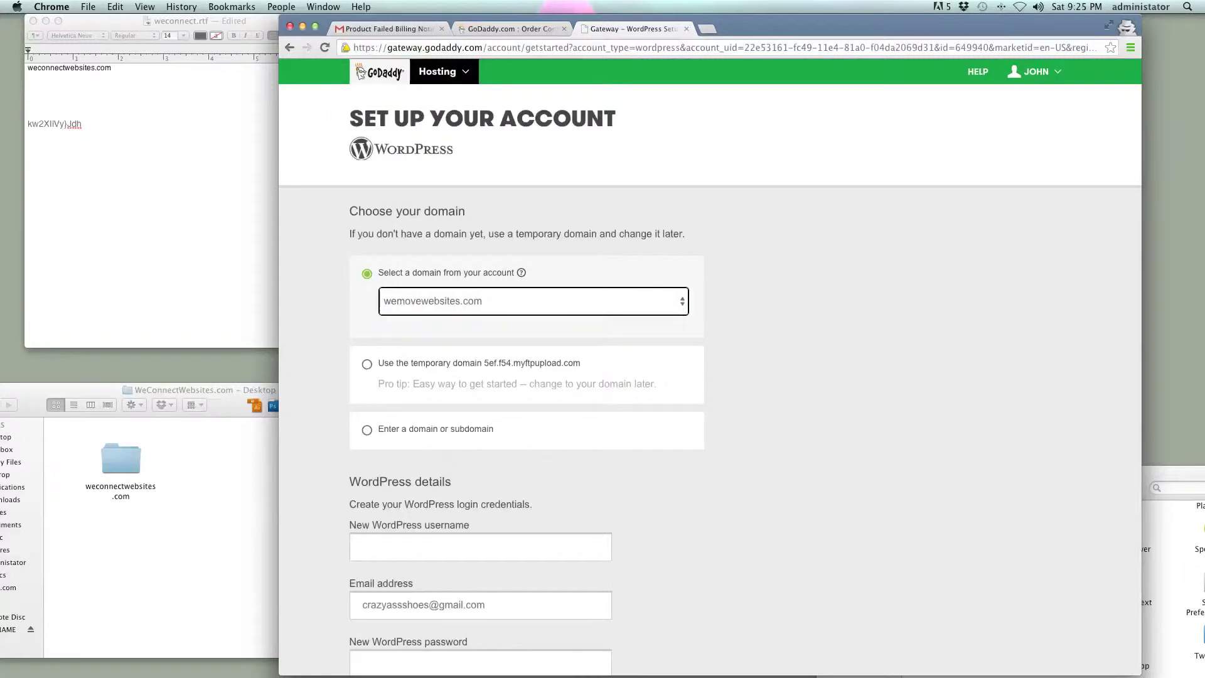
pyautogui.press('space')
pyautogui.press('Return')
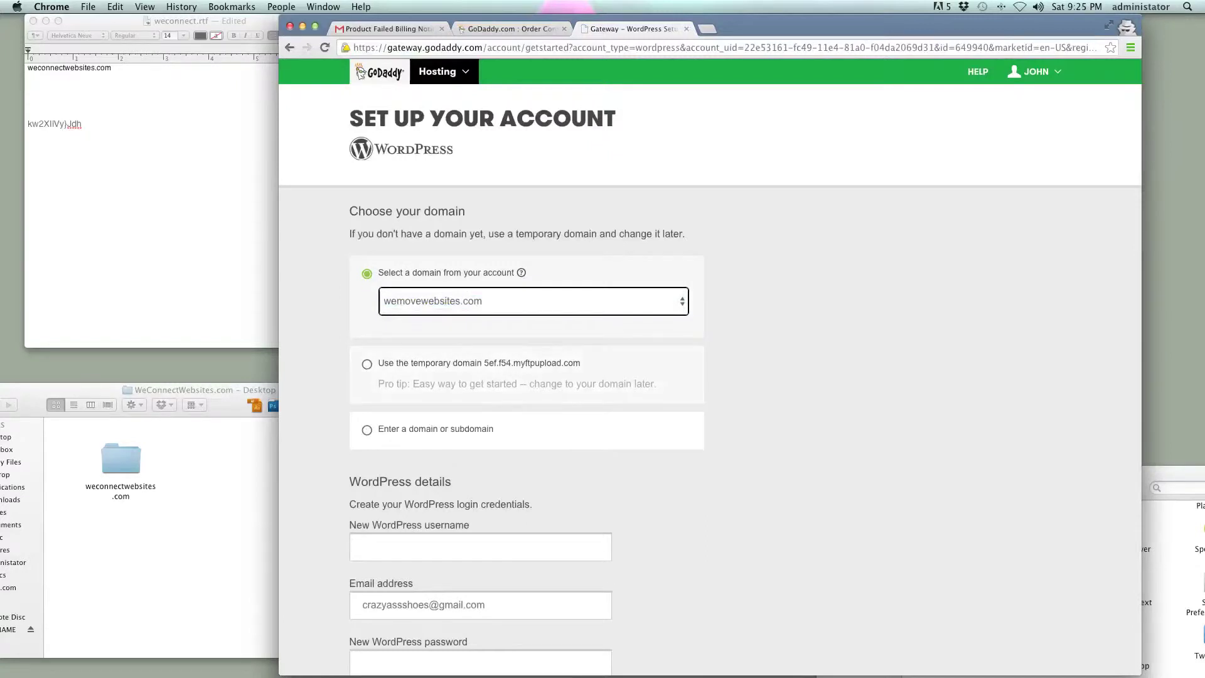
pyautogui.click(367, 364)
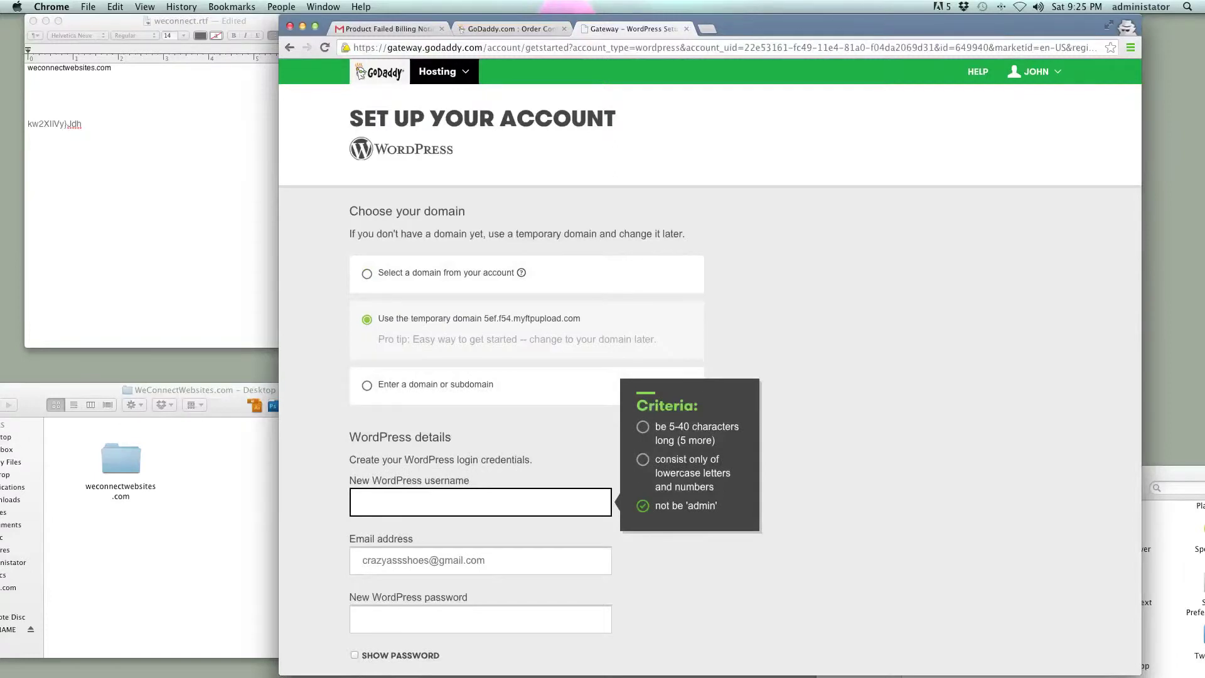
# - Copy the WordPress username from the notes into the New WordPress username field
pyautogui.press('super+Tab')
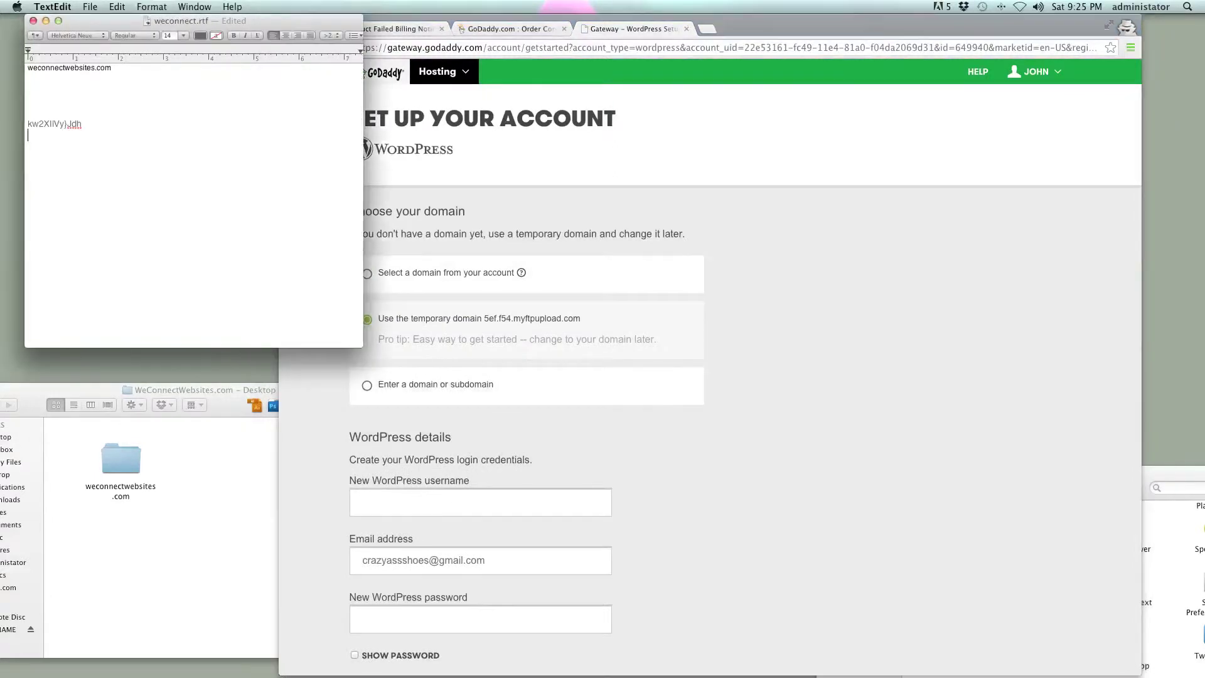
pyautogui.write('WeMoveDevTeam')
pyautogui.hotkey('shift', 'Left')
pyautogui.hotkey('shift', 'Left')
pyautogui.hotkey('shift', 'Left')
pyautogui.hotkey('shift', 'Left')
pyautogui.hotkey('shift', 'Left')
pyautogui.hotkey('shift', 'Left')
pyautogui.hotkey('shift', 'Left')
pyautogui.hotkey('shift', 'Left')
pyautogui.hotkey('shift', 'Left')
pyautogui.hotkey('shift', 'Left')
pyautogui.hotkey('shift', 'Left')
pyautogui.hotkey('shift', 'Left')
pyautogui.hotkey('shift', 'Left')
pyautogui.press('super+c')
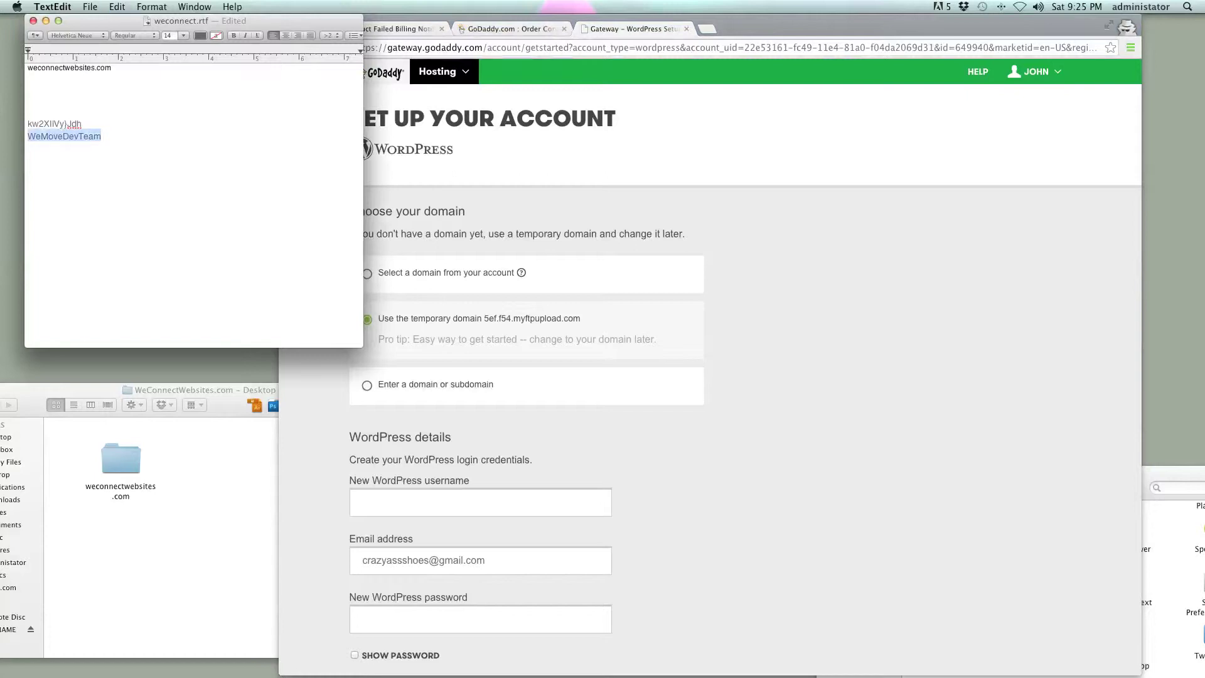
pyautogui.click(439, 503)
pyautogui.press('super+v')
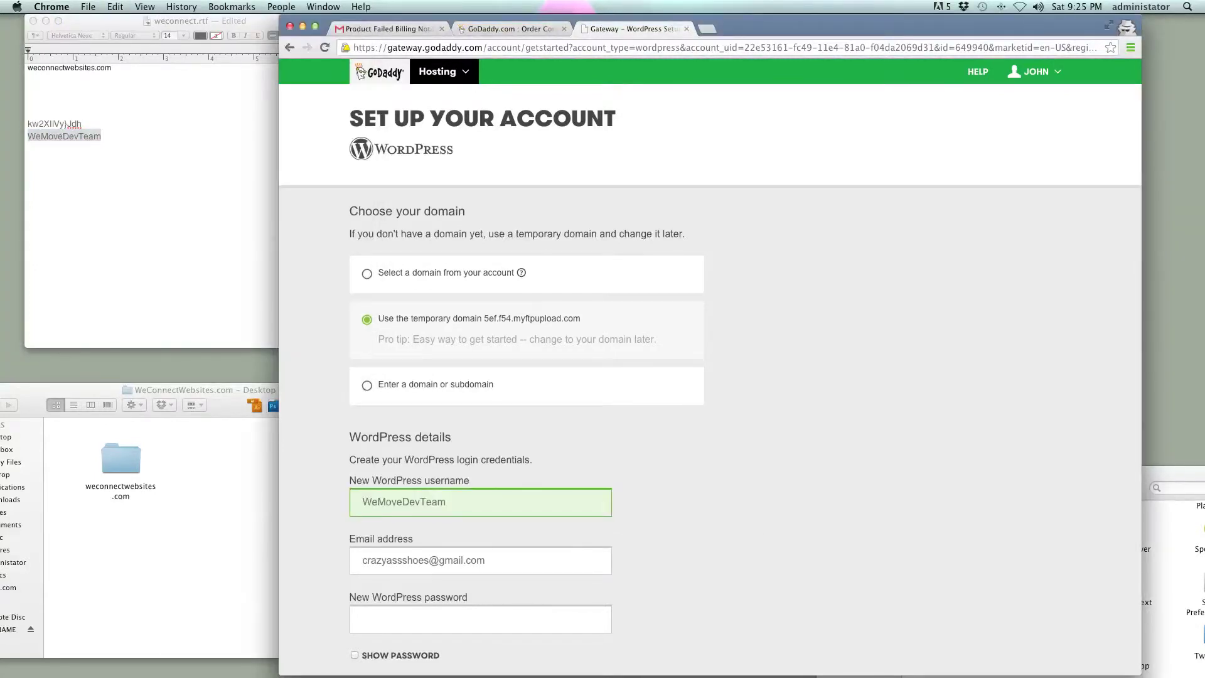
pyautogui.press('Tab')
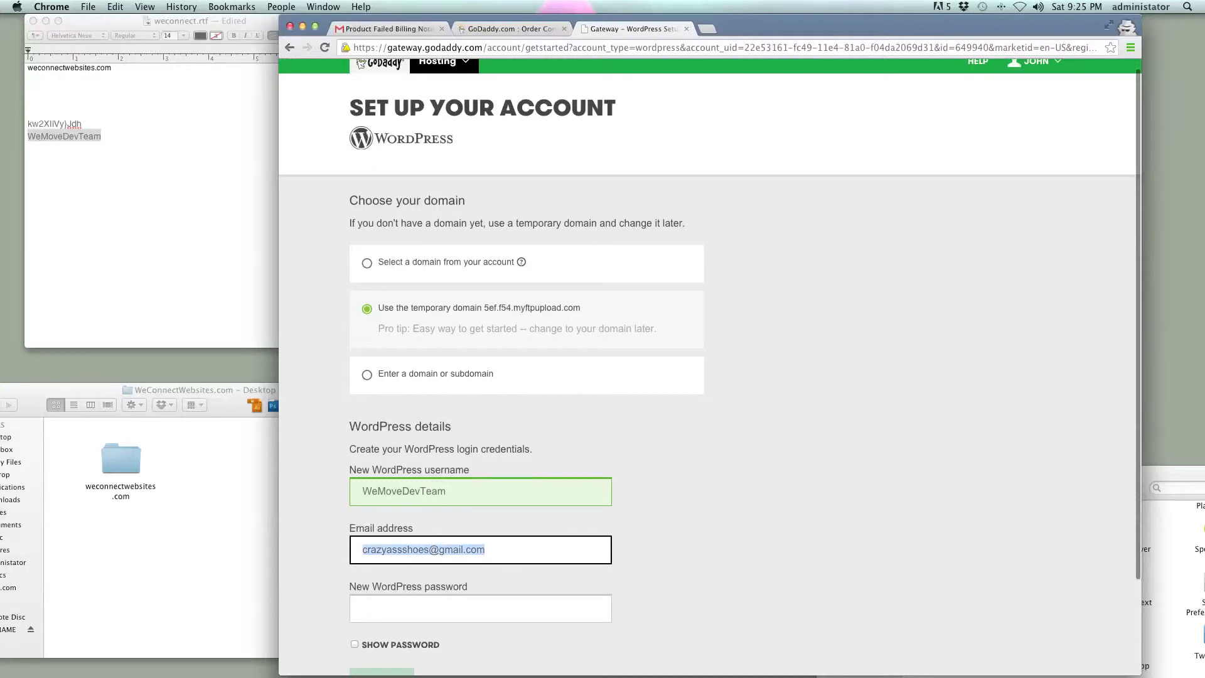
# - Replace the prefilled e-mail with the site's contact address, using the domain copied from the notes
pyautogui.press('BackSpace')
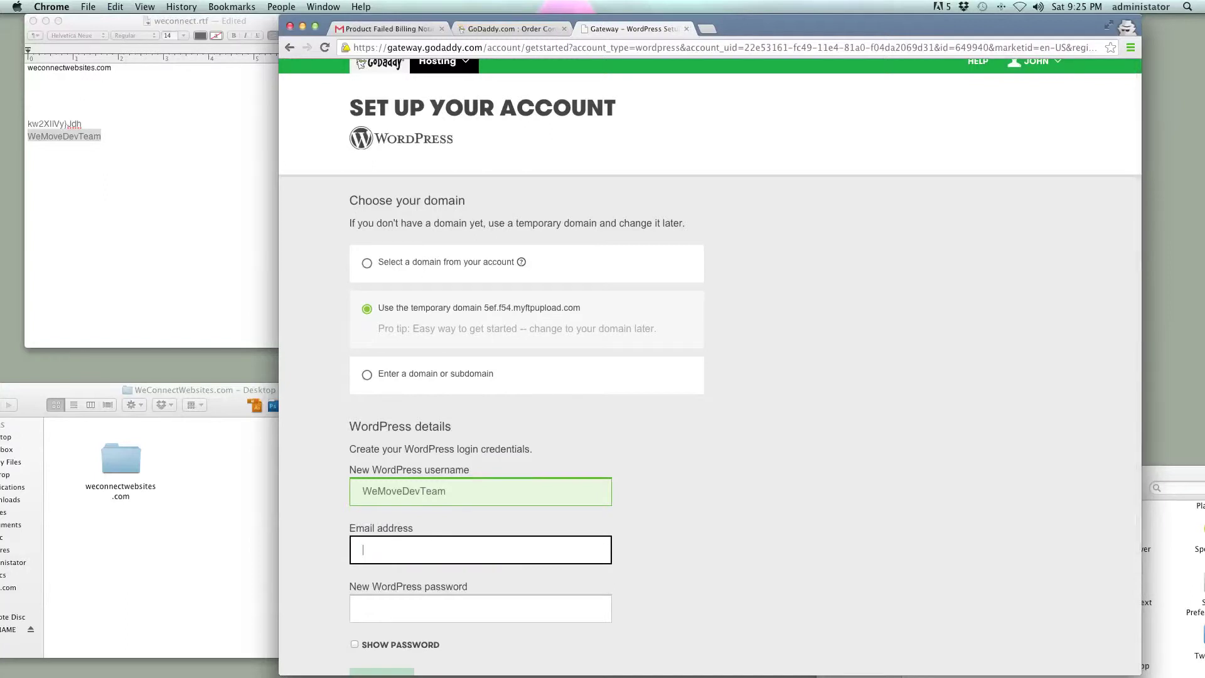
pyautogui.press('super+Tab')
pyautogui.tripleClick(70, 67)
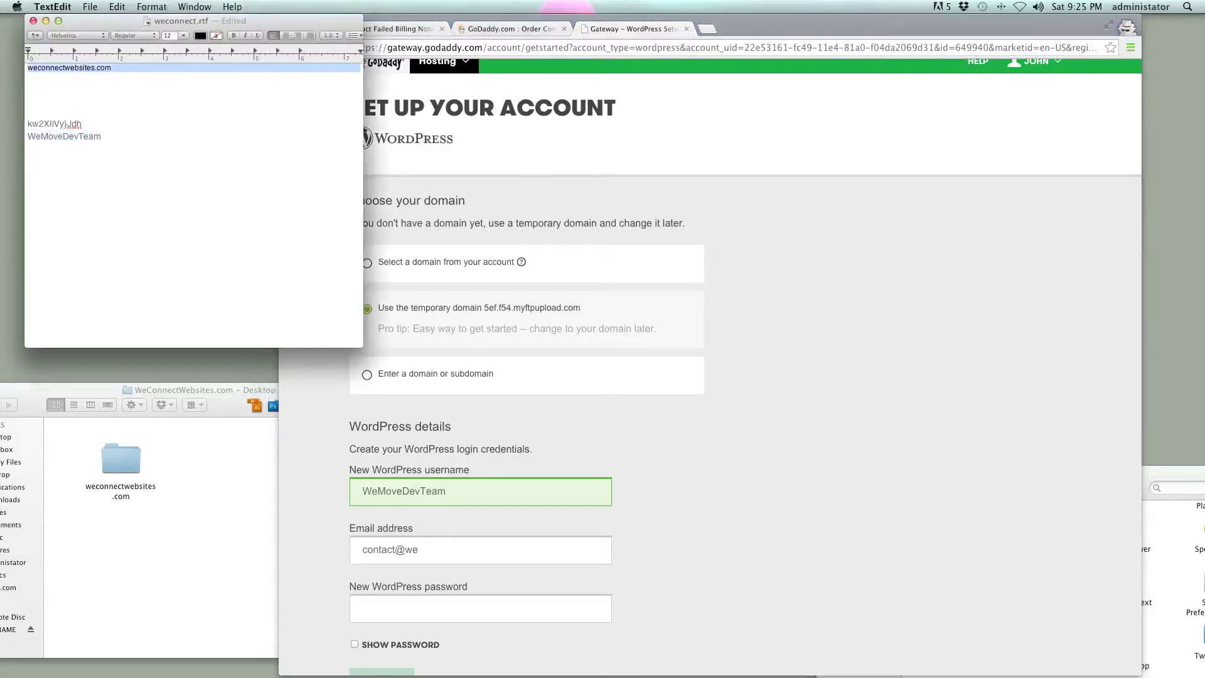
pyautogui.click(27, 67)
pyautogui.moveTo(111, 67); pyautogui.dragTo(28, 67)
pyautogui.press('super+c')
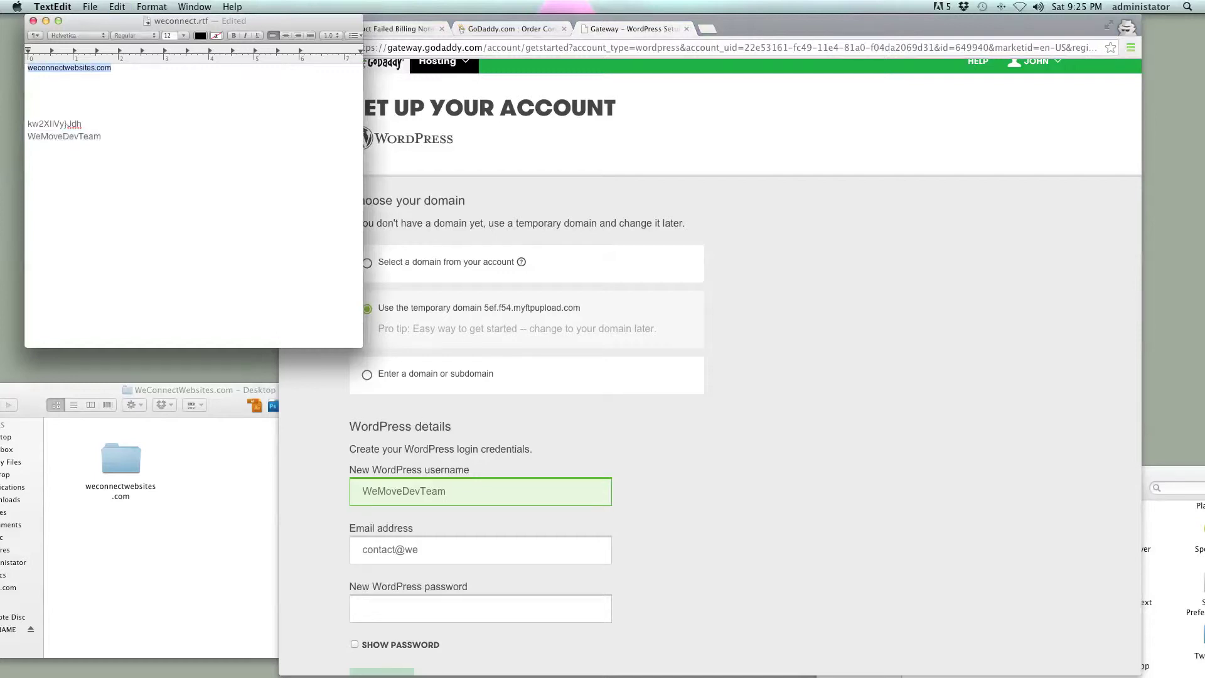
pyautogui.press('super+Tab')
pyautogui.press('super+v')
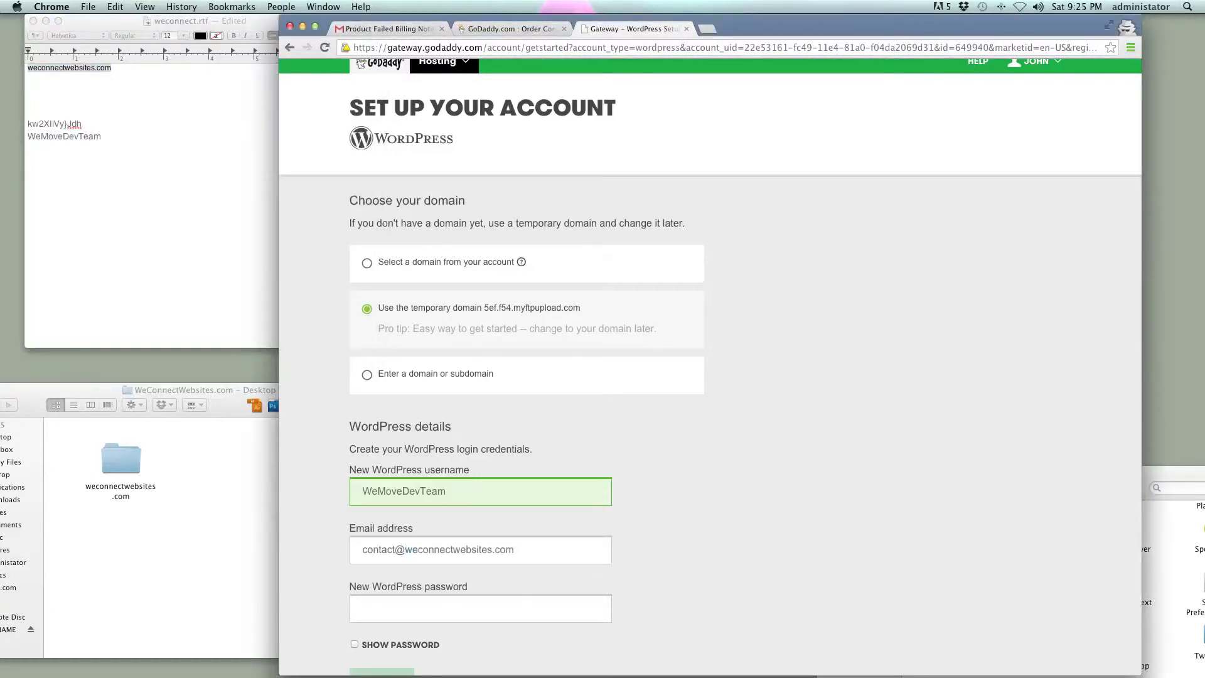
pyautogui.click(481, 608)
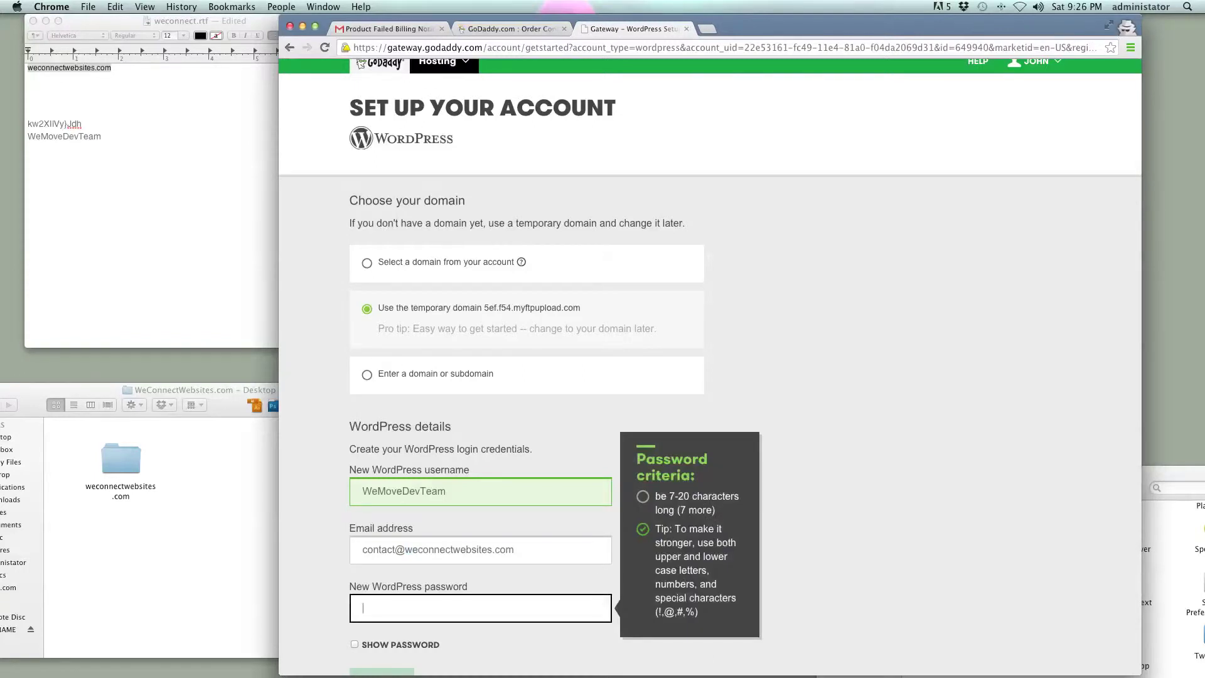
# - Paste the saved password from the notes into the WordPress password field
pyautogui.press('super+Tab')
pyautogui.moveTo(82, 124); pyautogui.dragTo(28, 123)
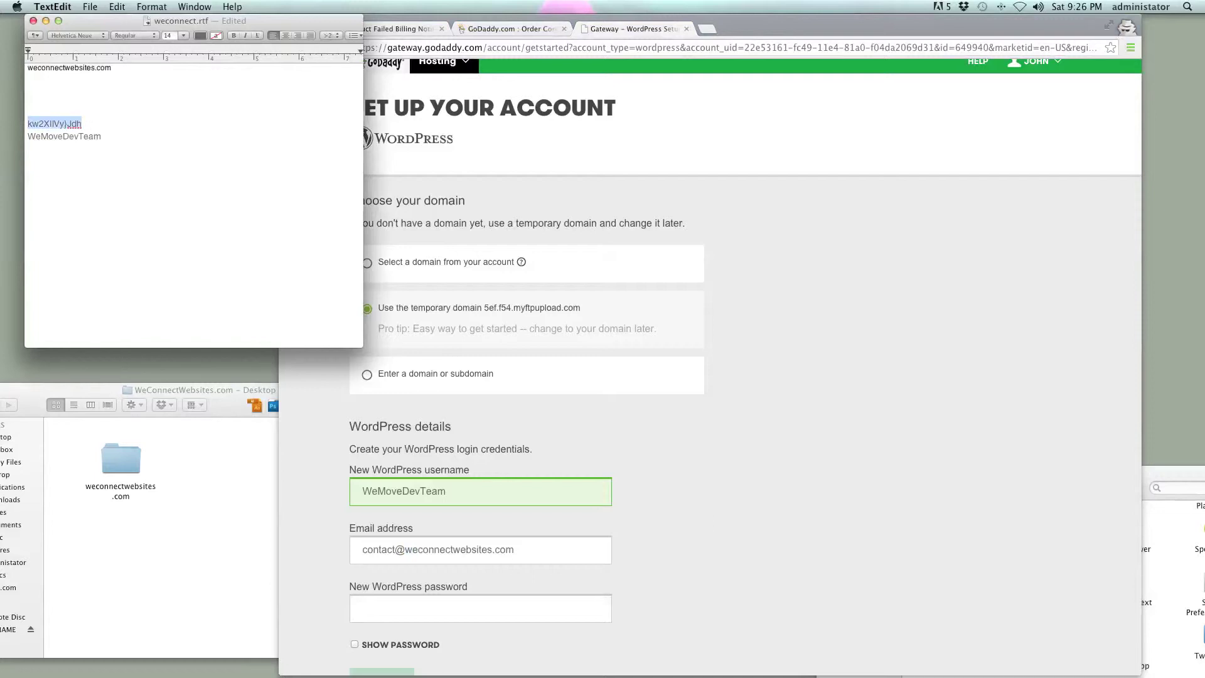
pyautogui.press('super+c')
pyautogui.press('super+Tab')
pyautogui.press('super+v')
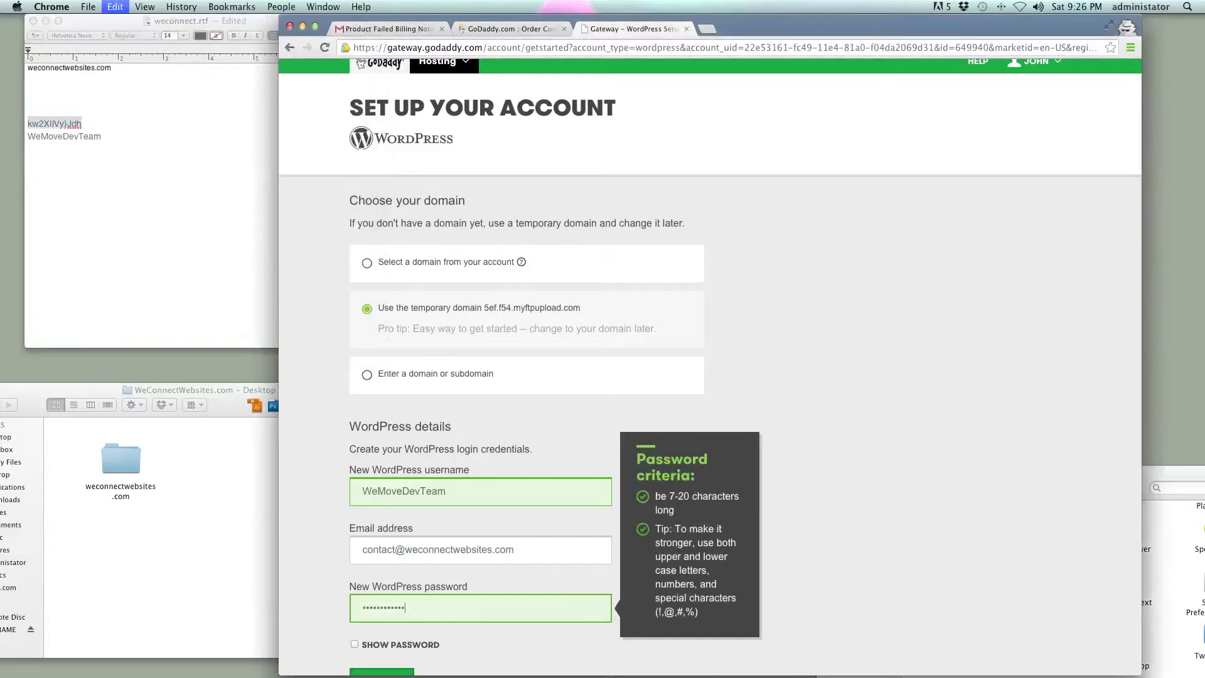
pyautogui.press('Tab')
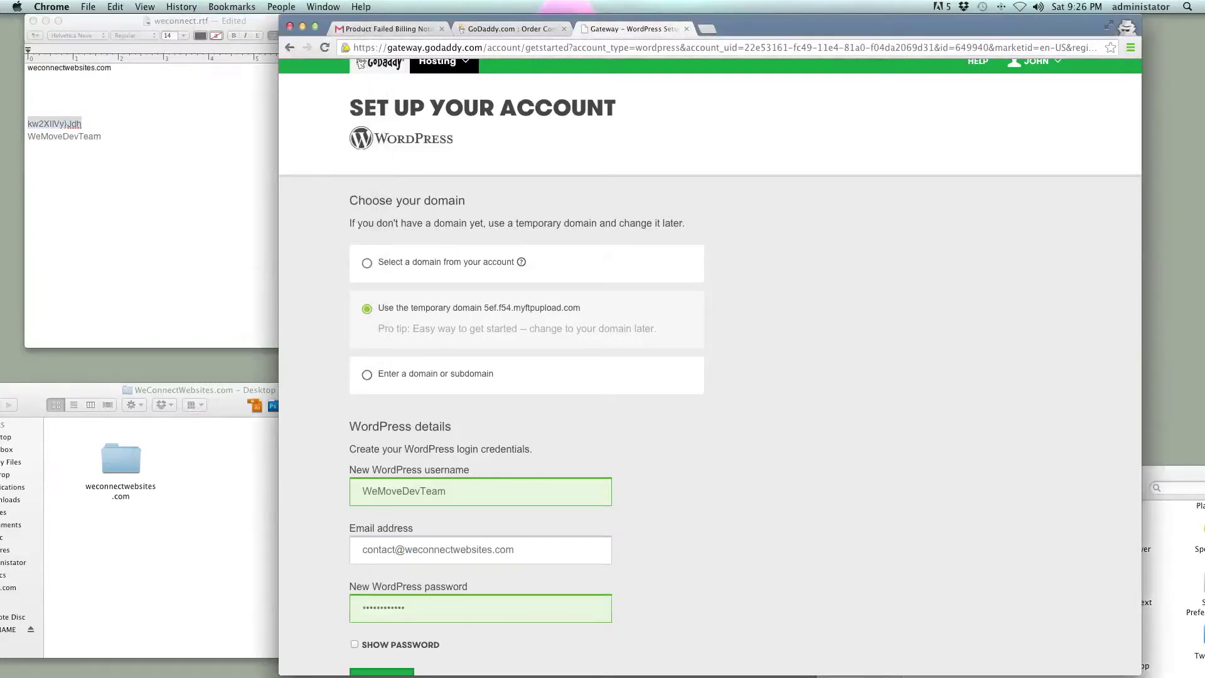
# - Check the username, password and temporary domain 5ef.f54.myftpupload.com, then submit with FINISH
pyautogui.scroll(-3, 710, 365)
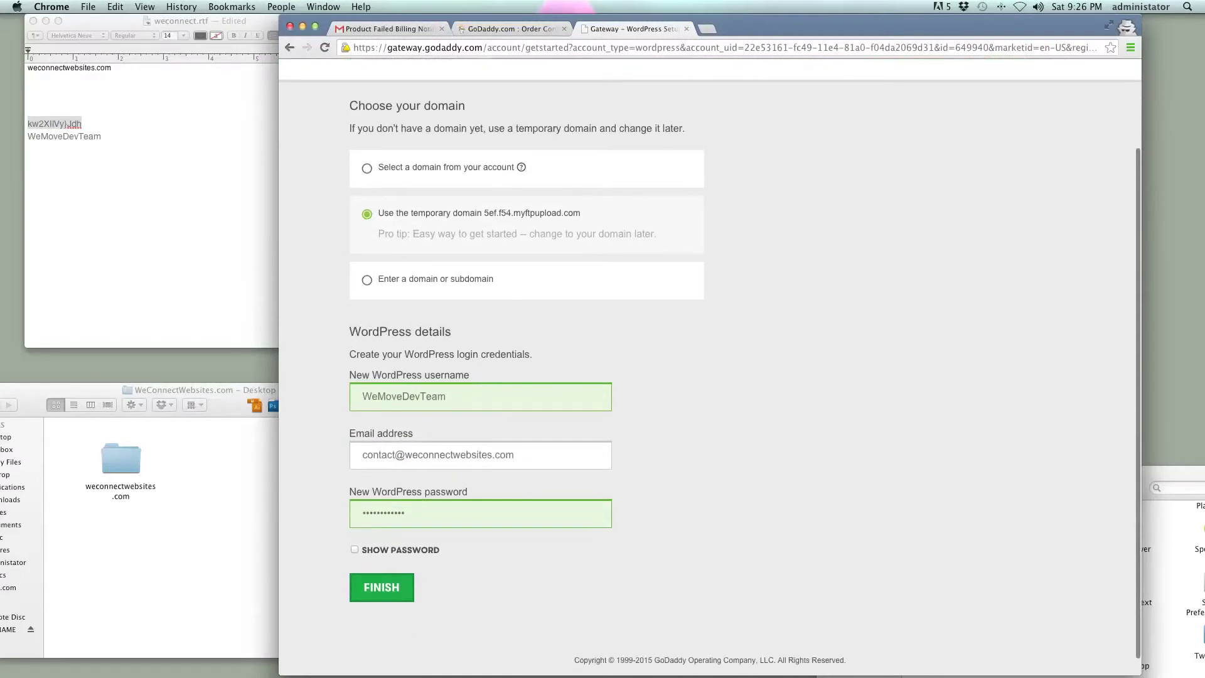
pyautogui.doubleClick(404, 396)
pyautogui.press('Tab')
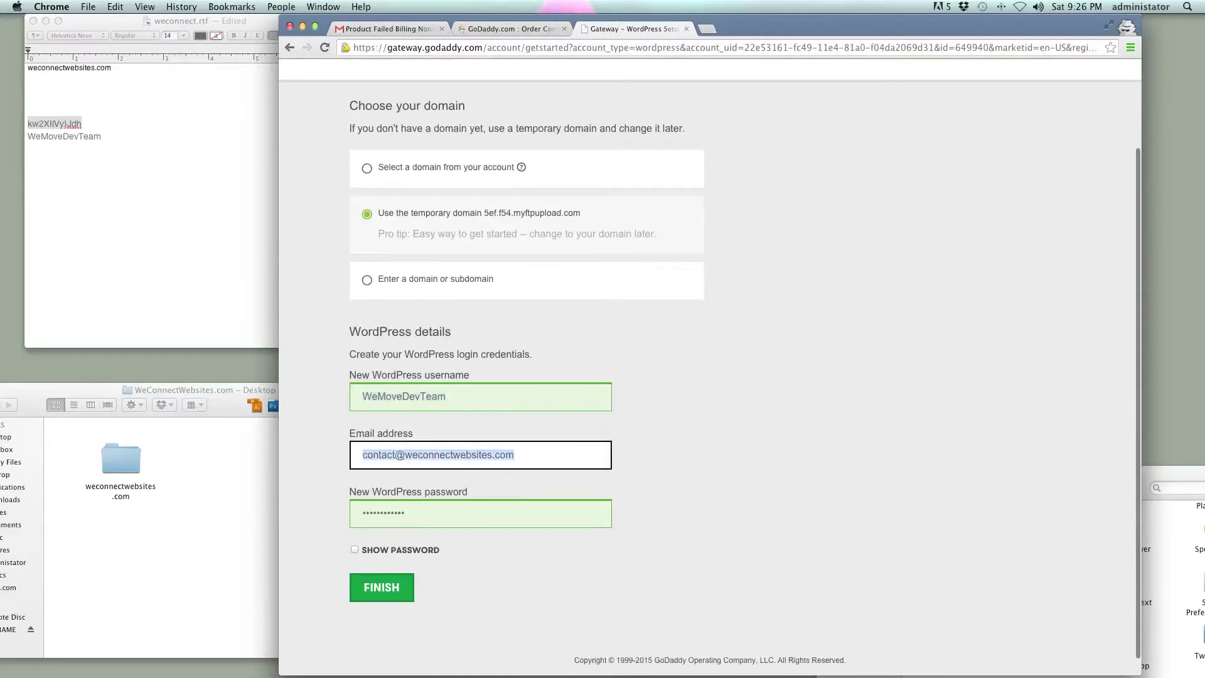
pyautogui.press('Tab')
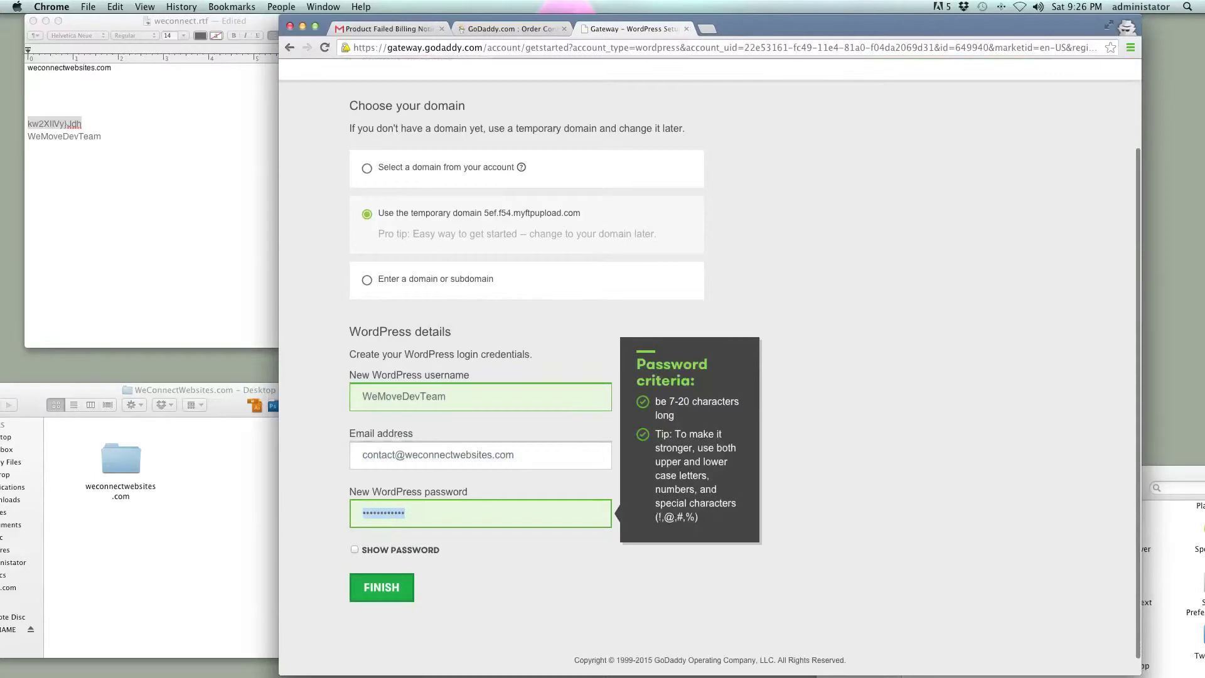
pyautogui.press('Tab')
pyautogui.press('space')
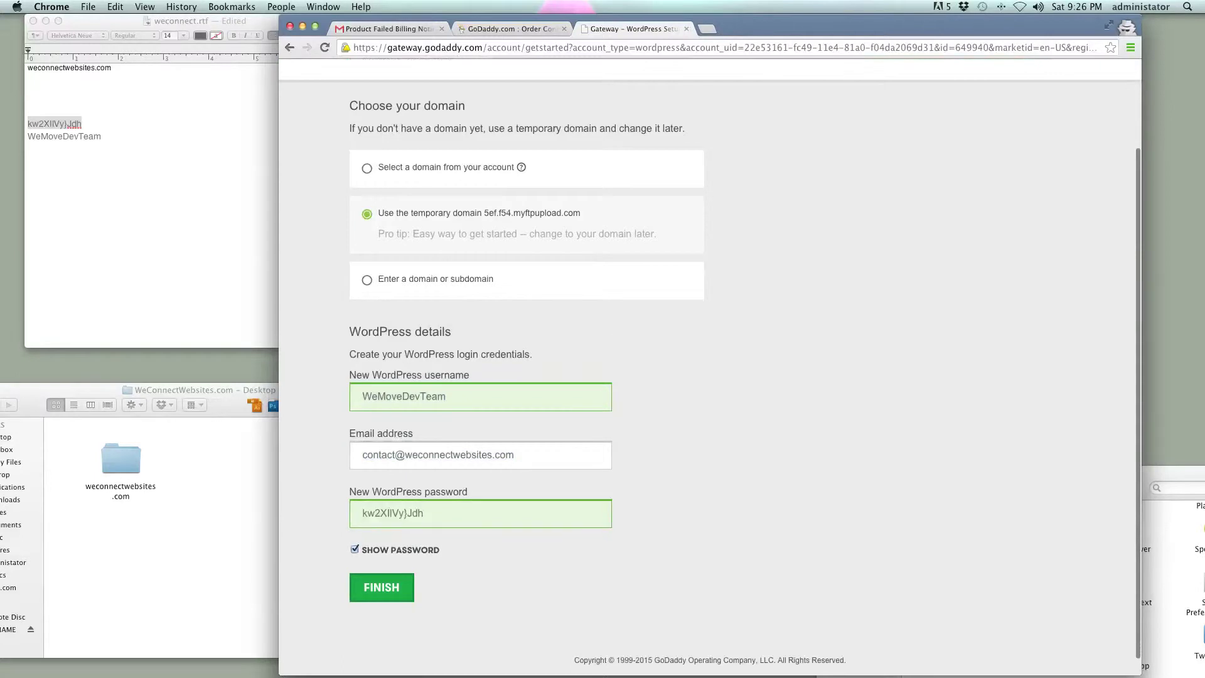
pyautogui.press('space')
pyautogui.scroll(3, 710, 355)
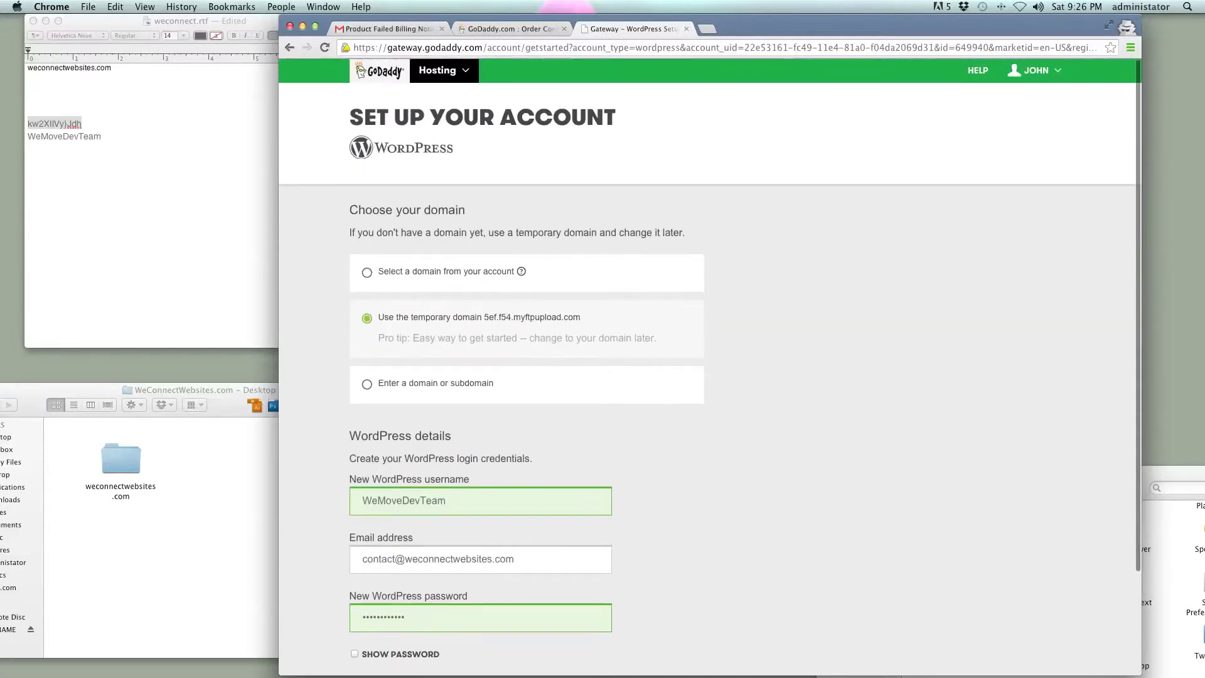
pyautogui.scroll(-3, 710, 355)
pyautogui.moveTo(646, 214); pyautogui.dragTo(463, 195)
pyautogui.click(381, 568)
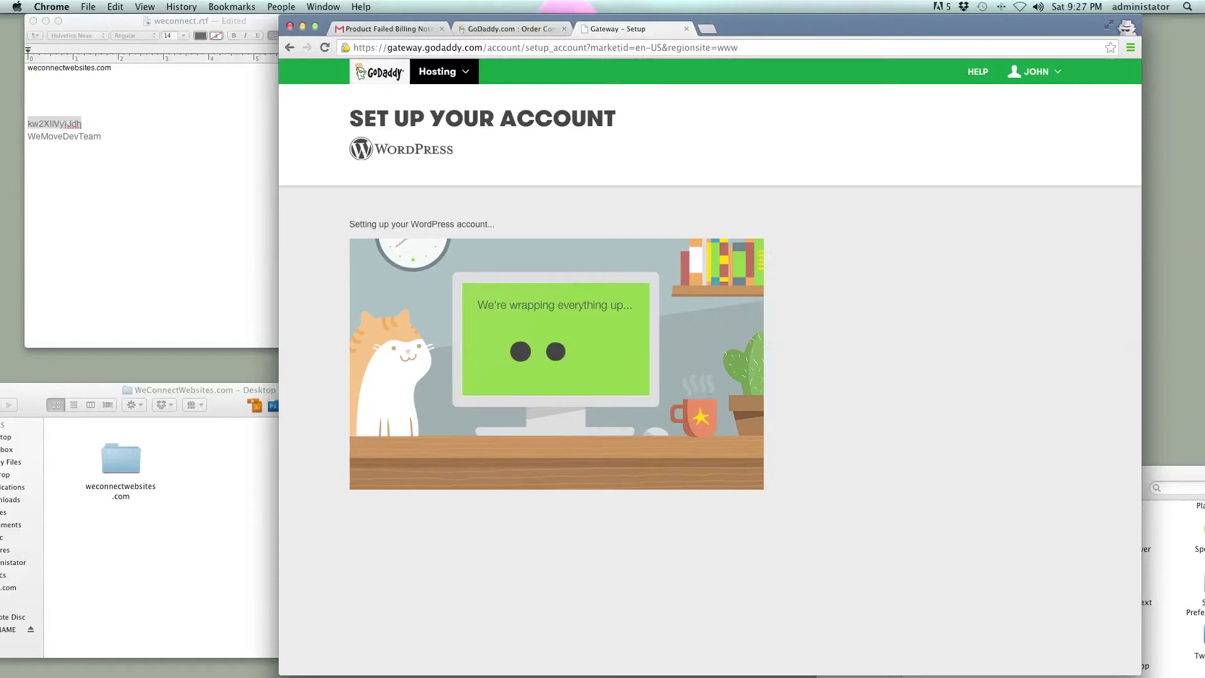
# - Add the site's contact e-mail address on a new line below the username in the notes
pyautogui.press('F4')
pyautogui.press('Escape')
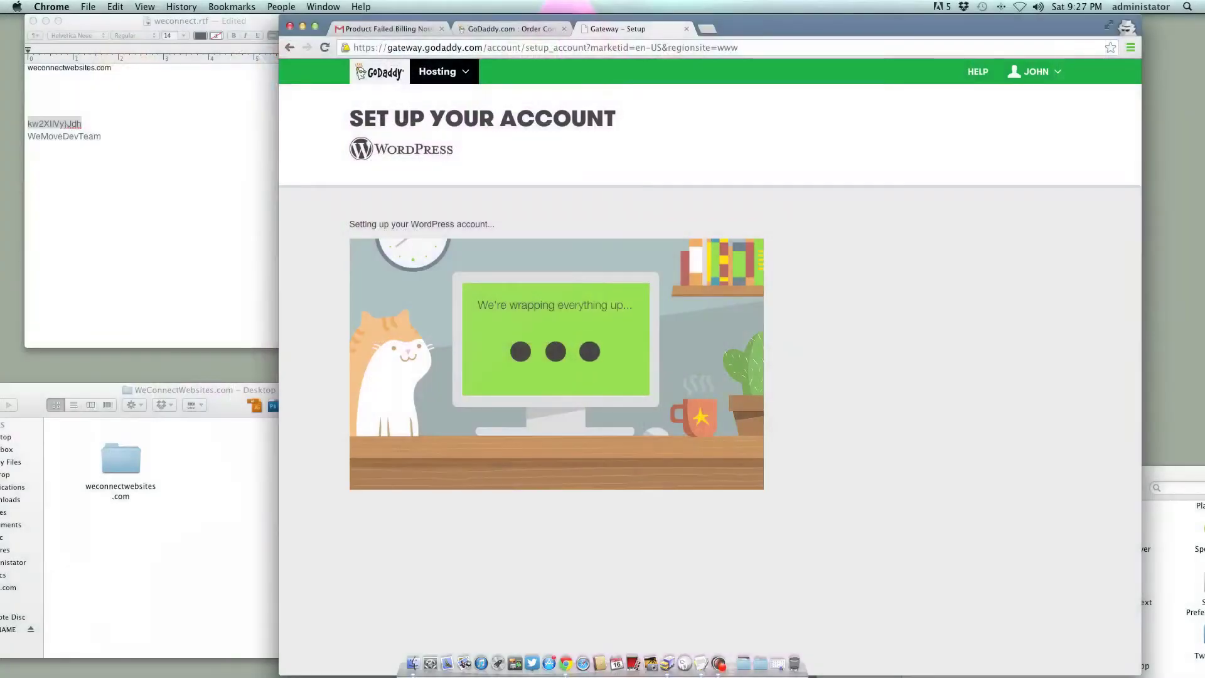
pyautogui.press('super+Tab')
pyautogui.moveTo(28, 68); pyautogui.dragTo(111, 68)
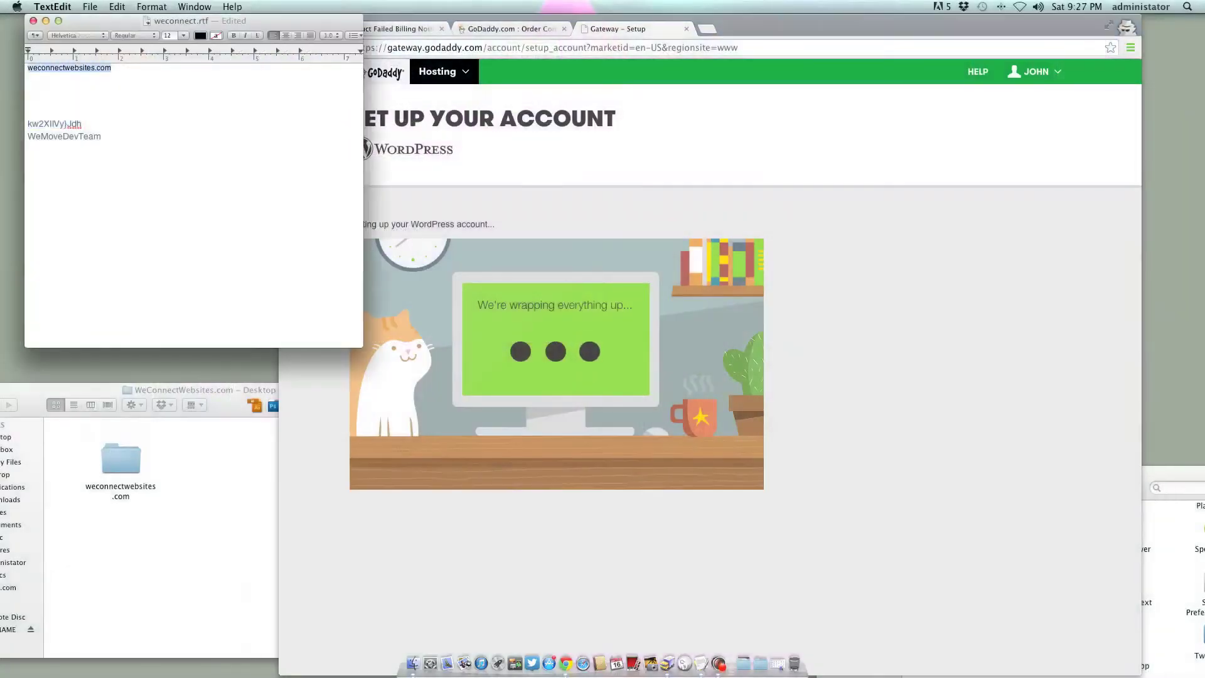
pyautogui.click(101, 136)
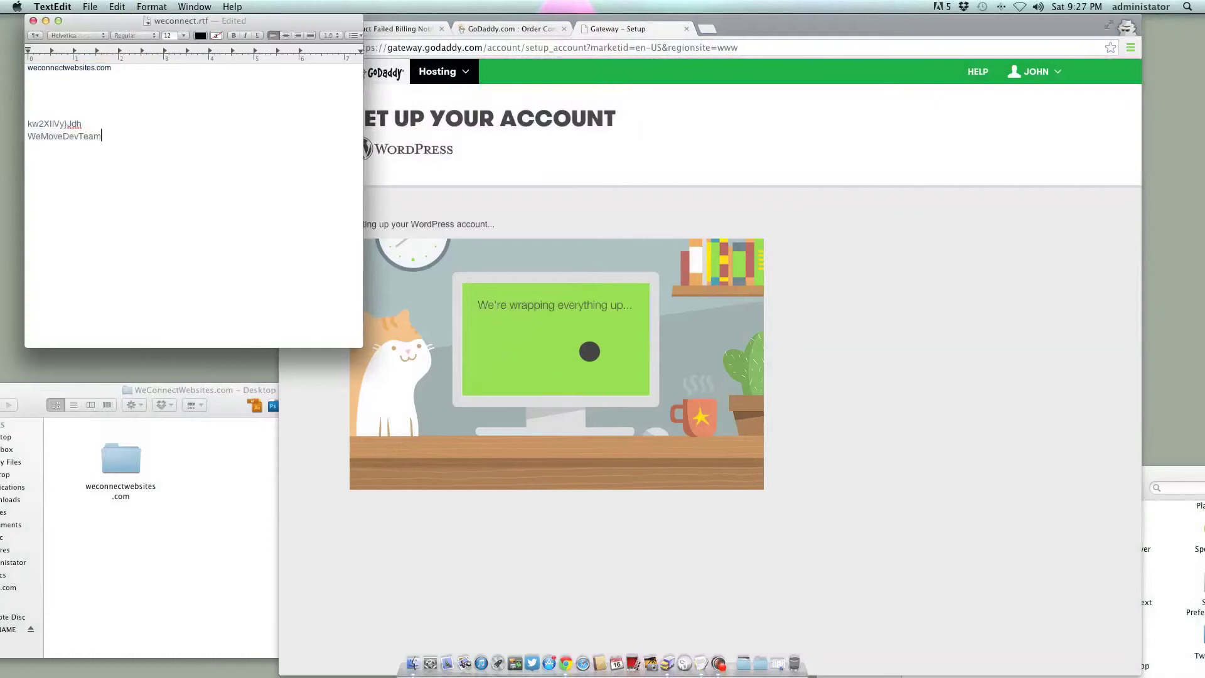
pyautogui.press('Return')
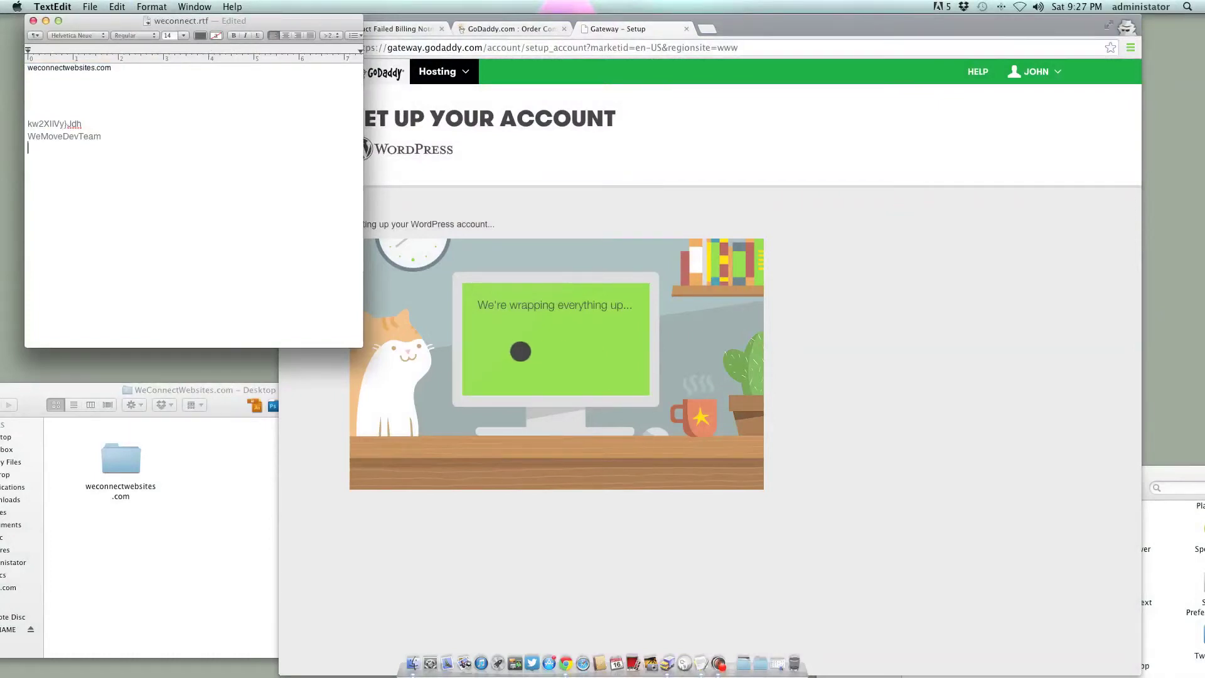
pyautogui.press('super+v')
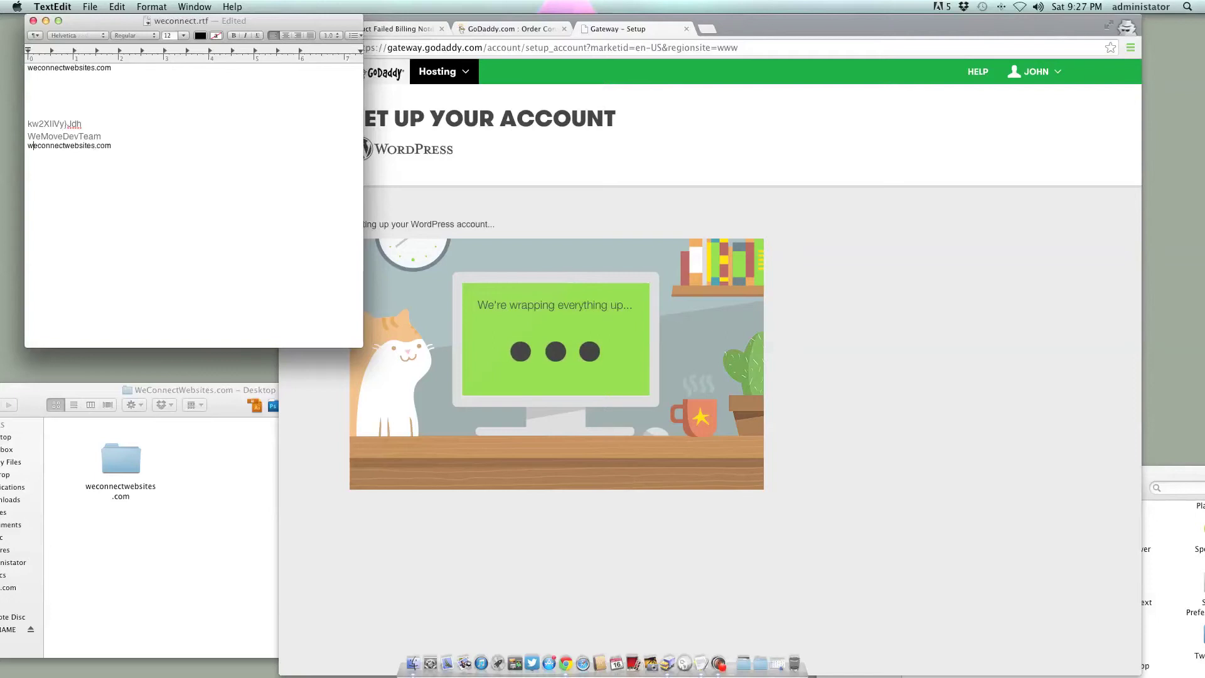
pyautogui.click(27, 145)
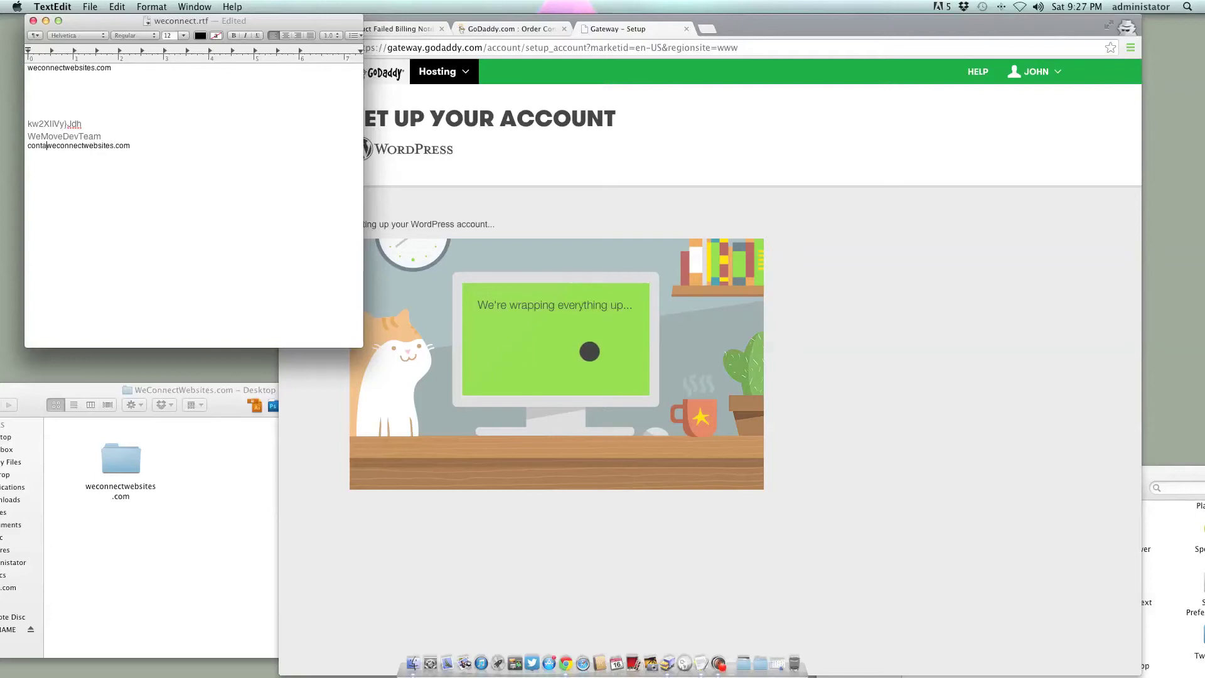
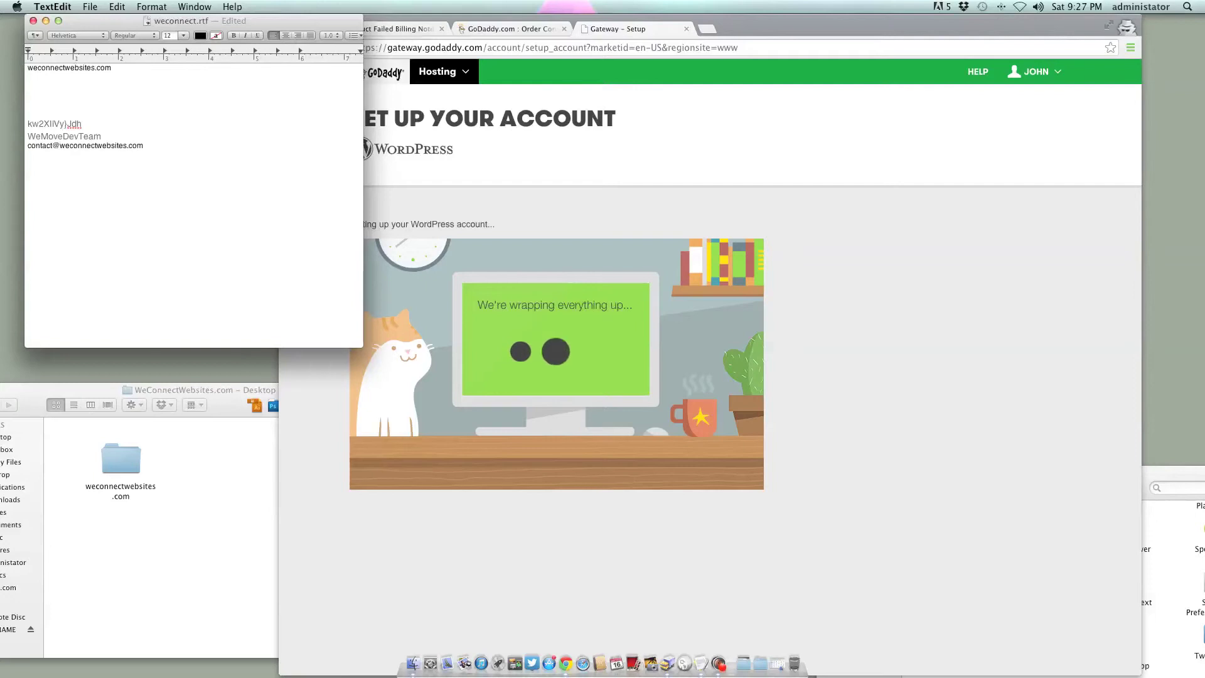
pyautogui.click(143, 145)
pyautogui.press('super+Tab')
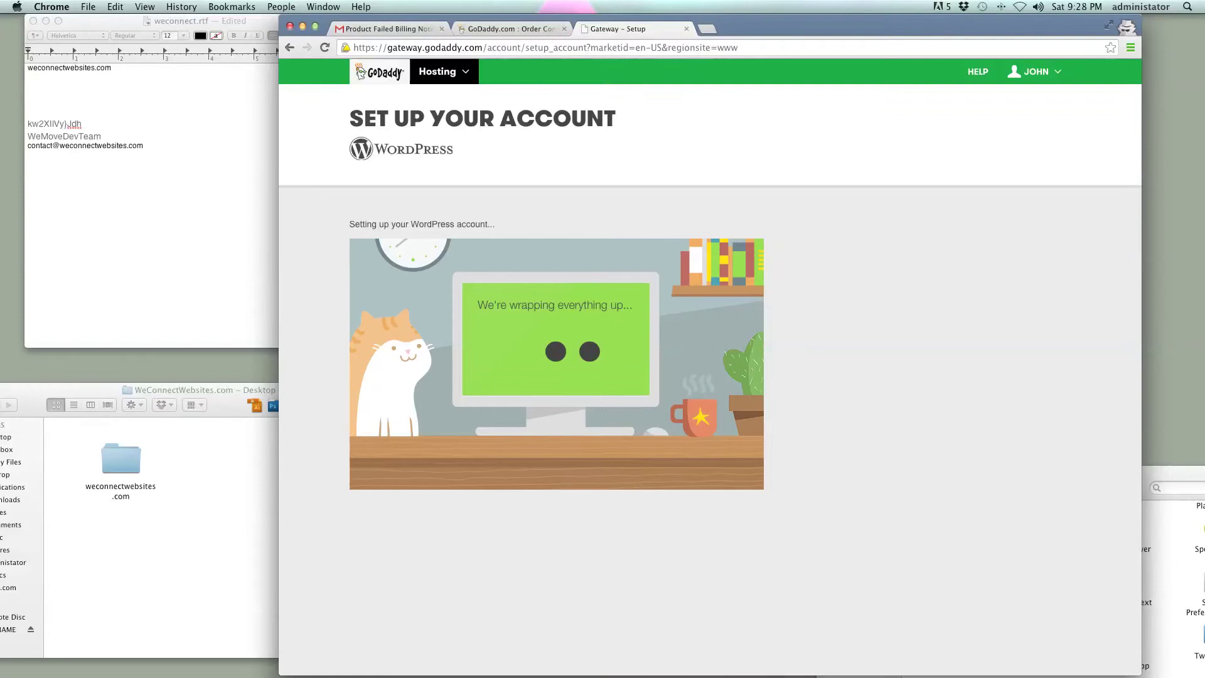
pyautogui.press('super+Tab')
# - Go to All Hosting Accounts and select the new 5ef.f54.myftpupload.com domain name
pyautogui.moveTo(121, 461); pyautogui.dragTo(371, 595)
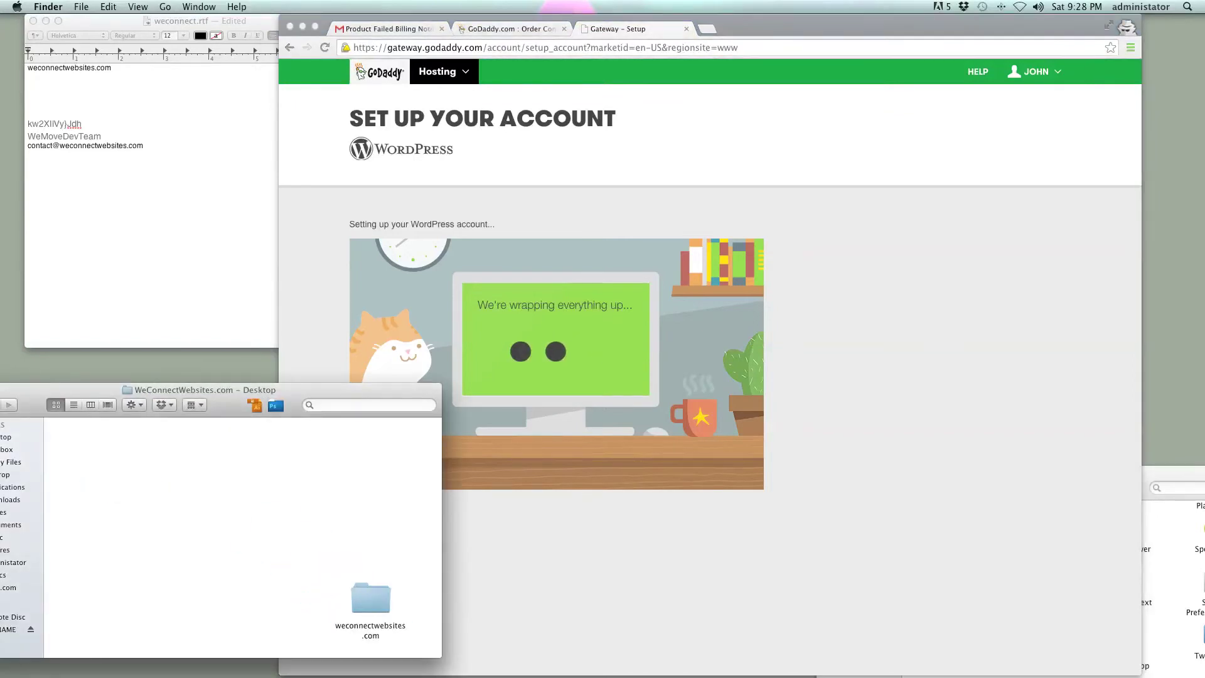
pyautogui.press('super+Tab')
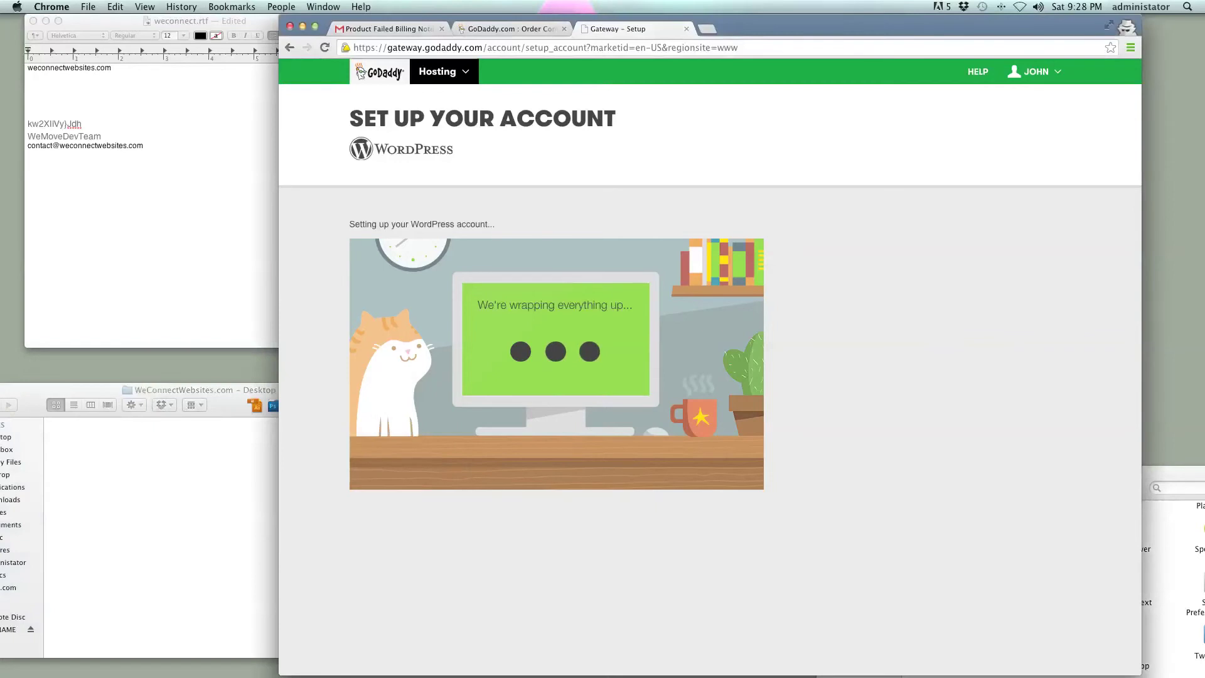
pyautogui.click(438, 70)
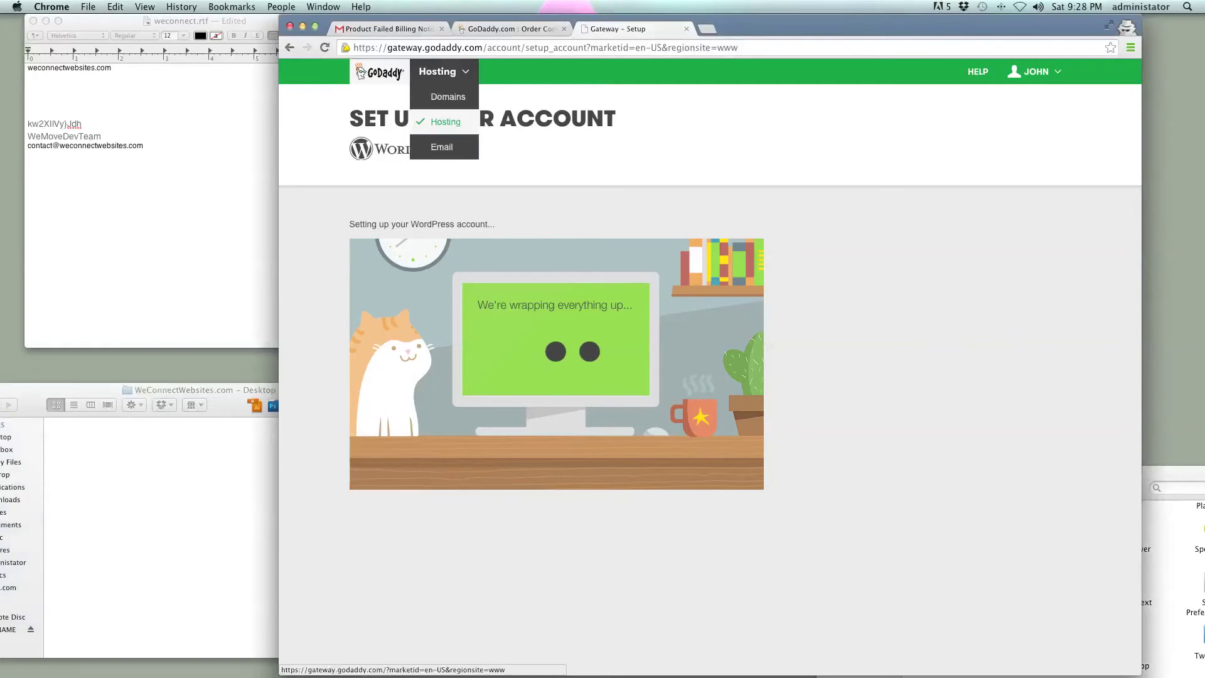
pyautogui.click(444, 121)
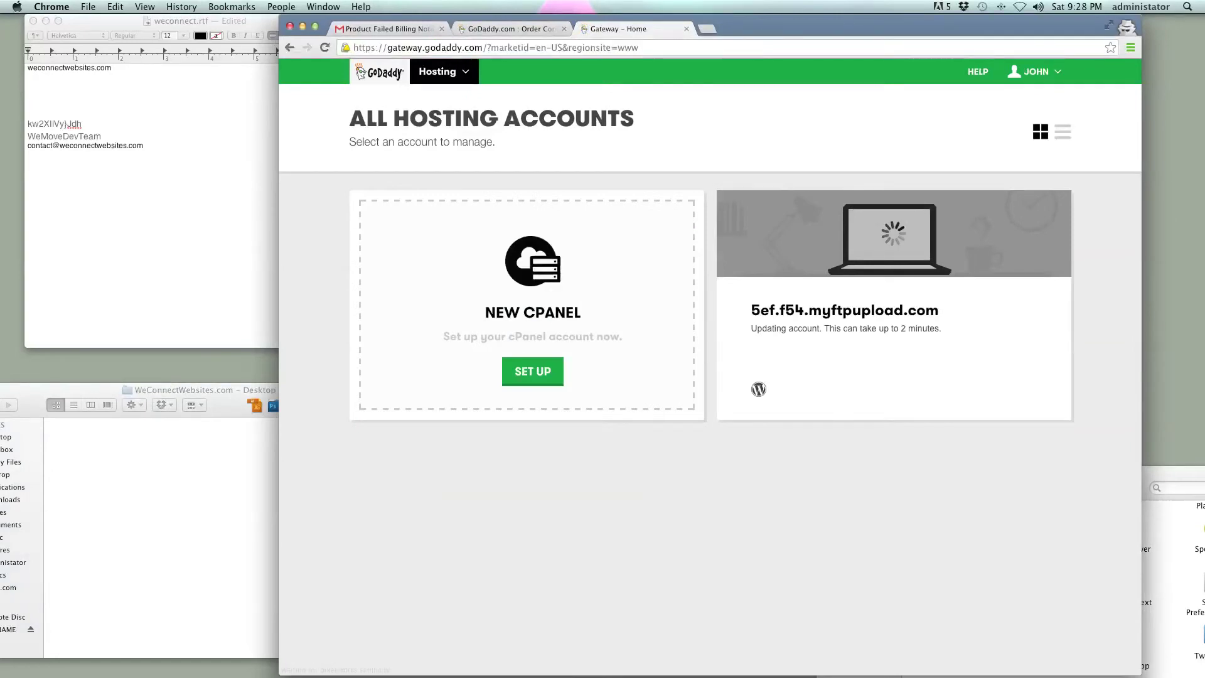
pyautogui.moveTo(940, 310); pyautogui.dragTo(751, 310)
pyautogui.press('super+c')
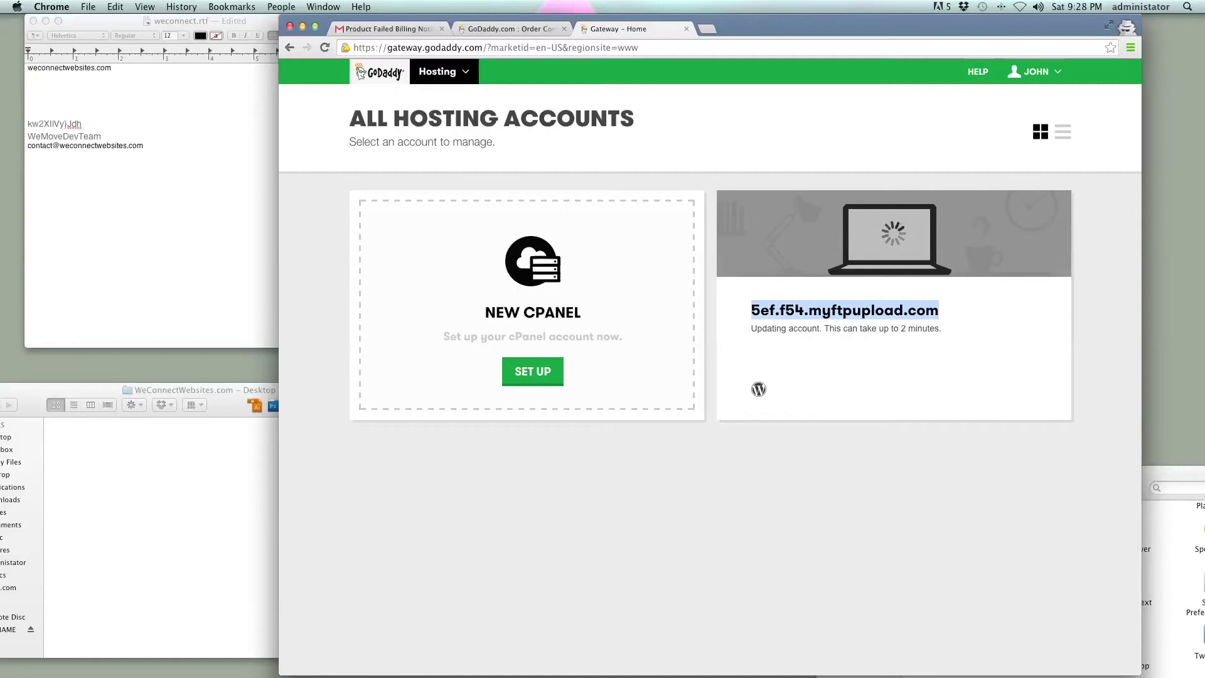
# - Load 5ef.f54.myftpupload.com in a new tab, close the order tab, and return to Gateway – Home
pyautogui.press('super+t')
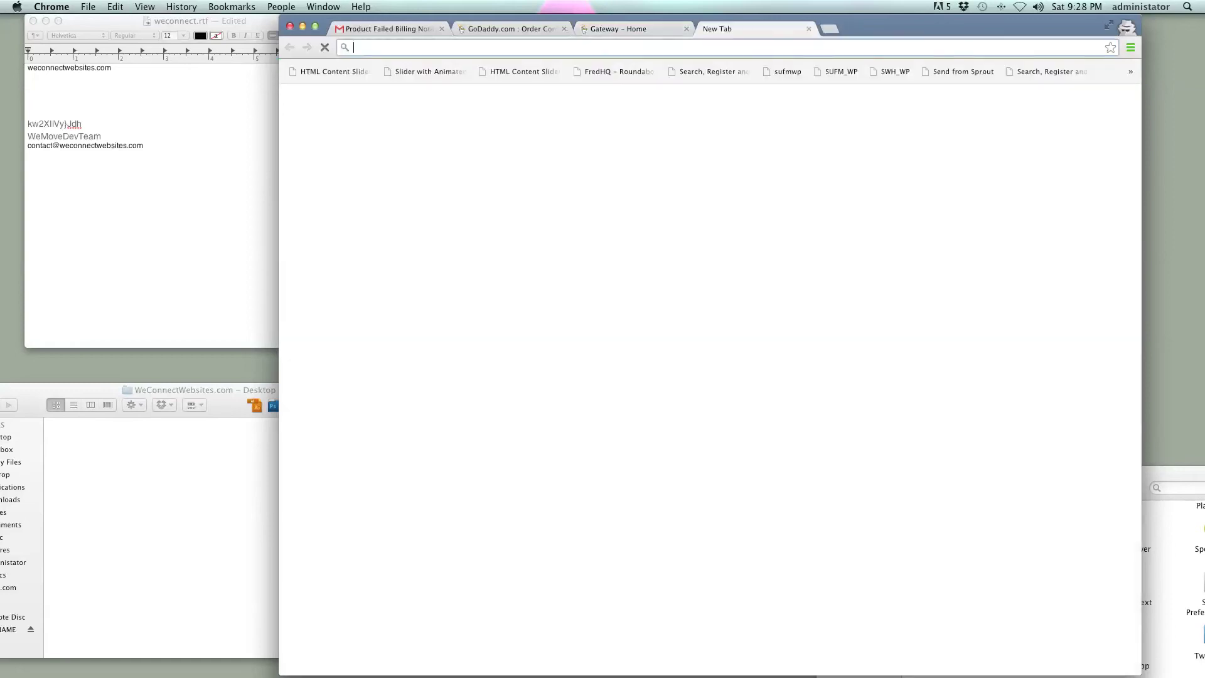
pyautogui.press('super+v')
pyautogui.press('Return')
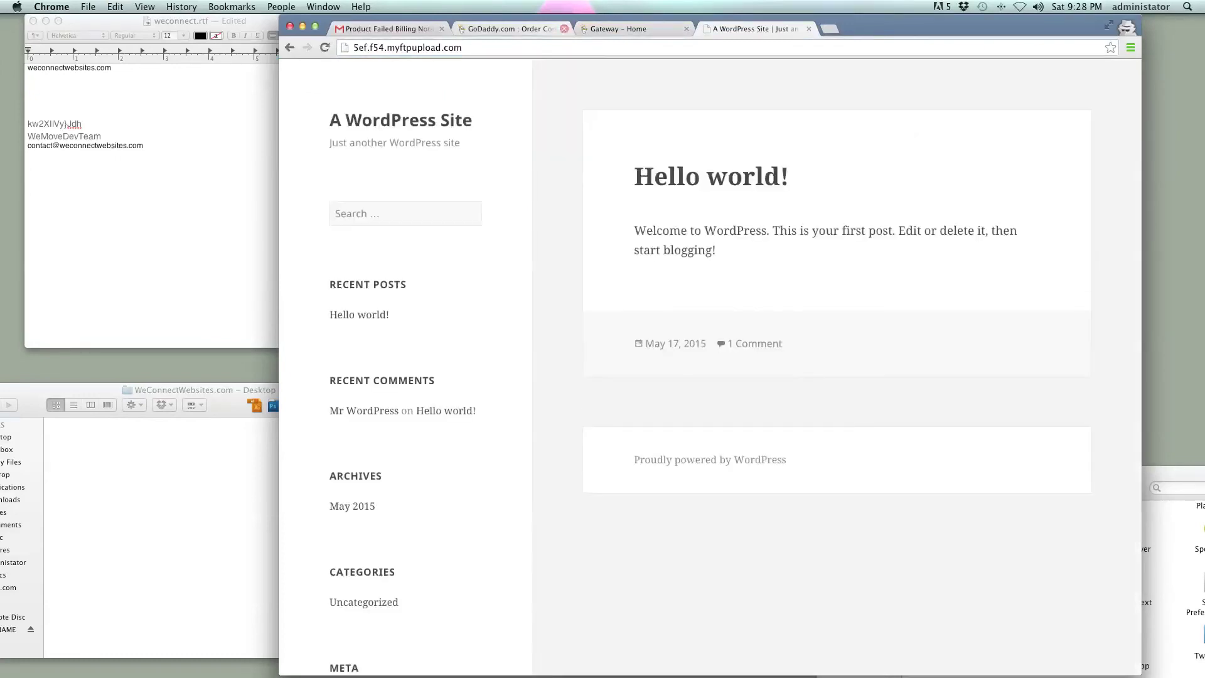
pyautogui.click(564, 28)
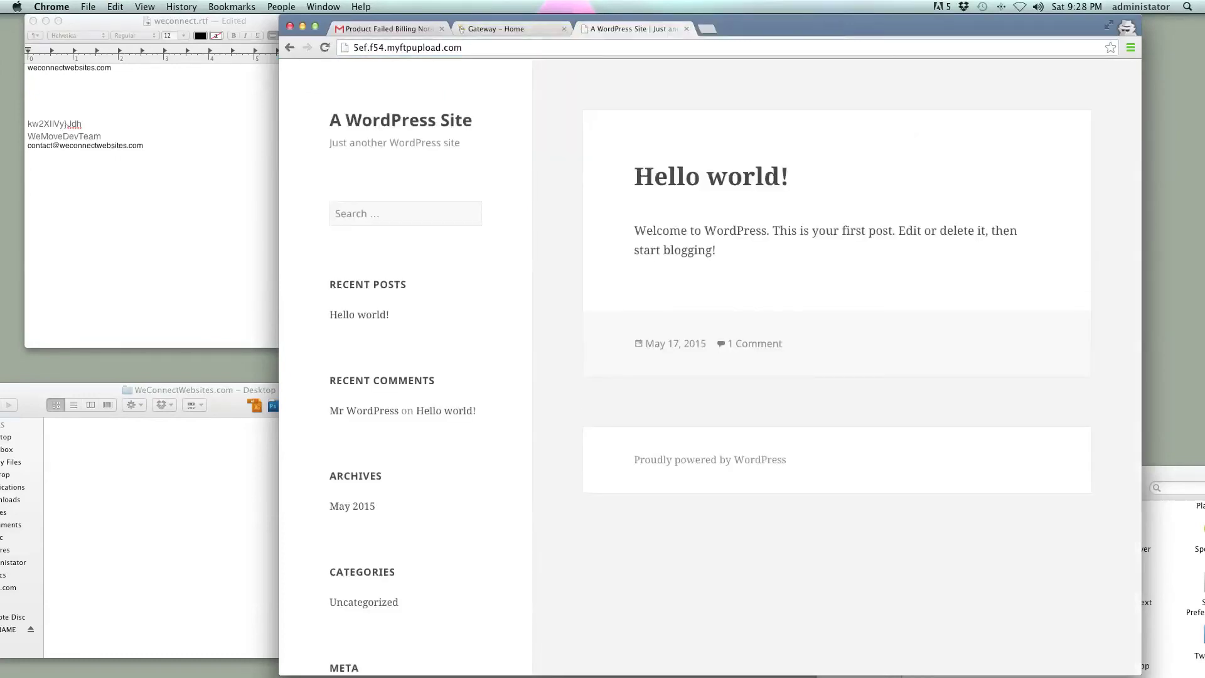
pyautogui.click(515, 28)
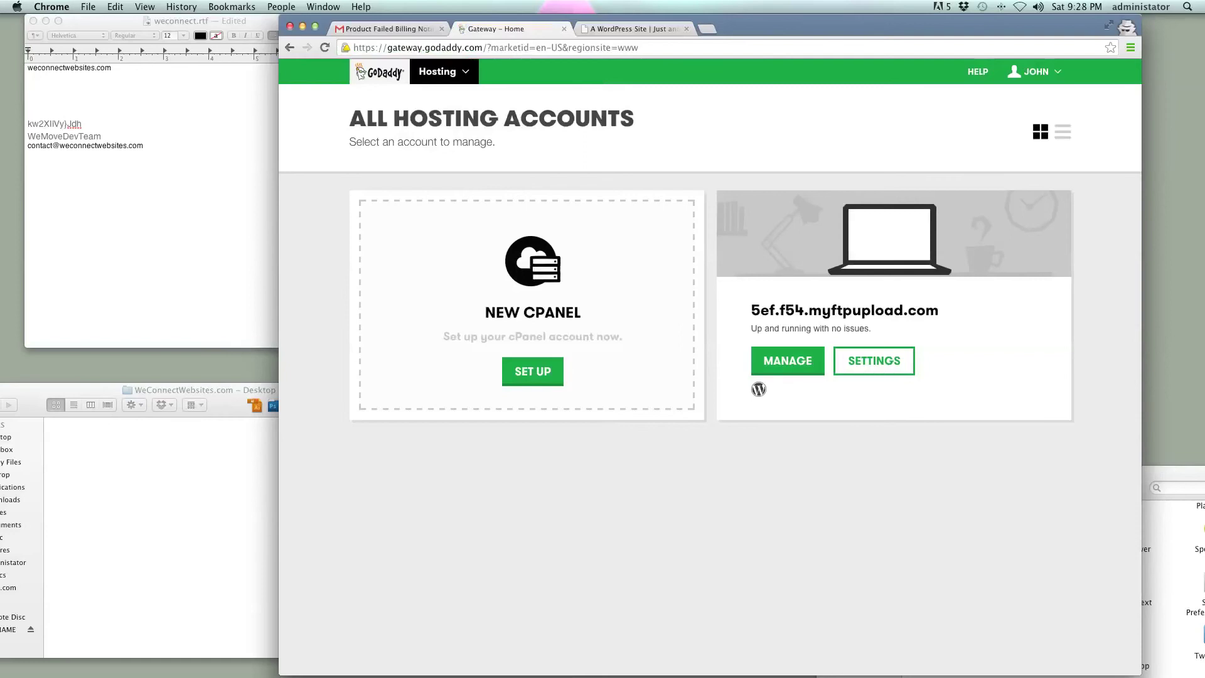
# - Glance at the account's settings, then launch the site's wp-admin dashboard via MANAGE
pyautogui.click(874, 360)
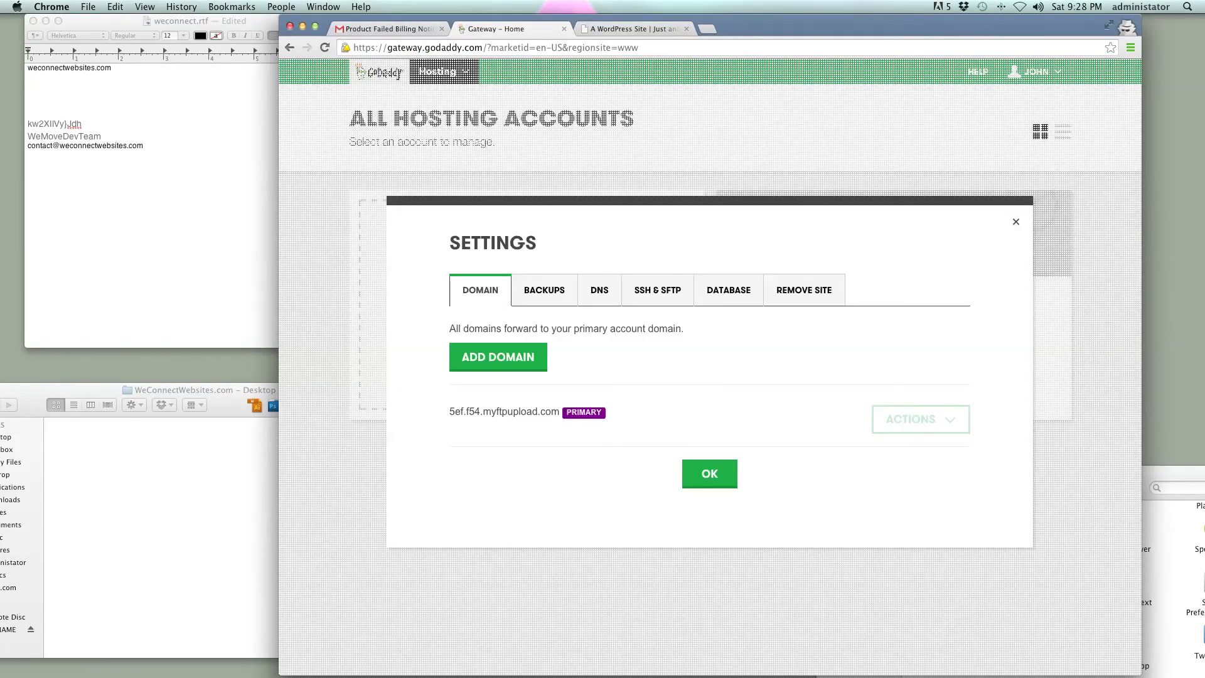
pyautogui.click(1016, 222)
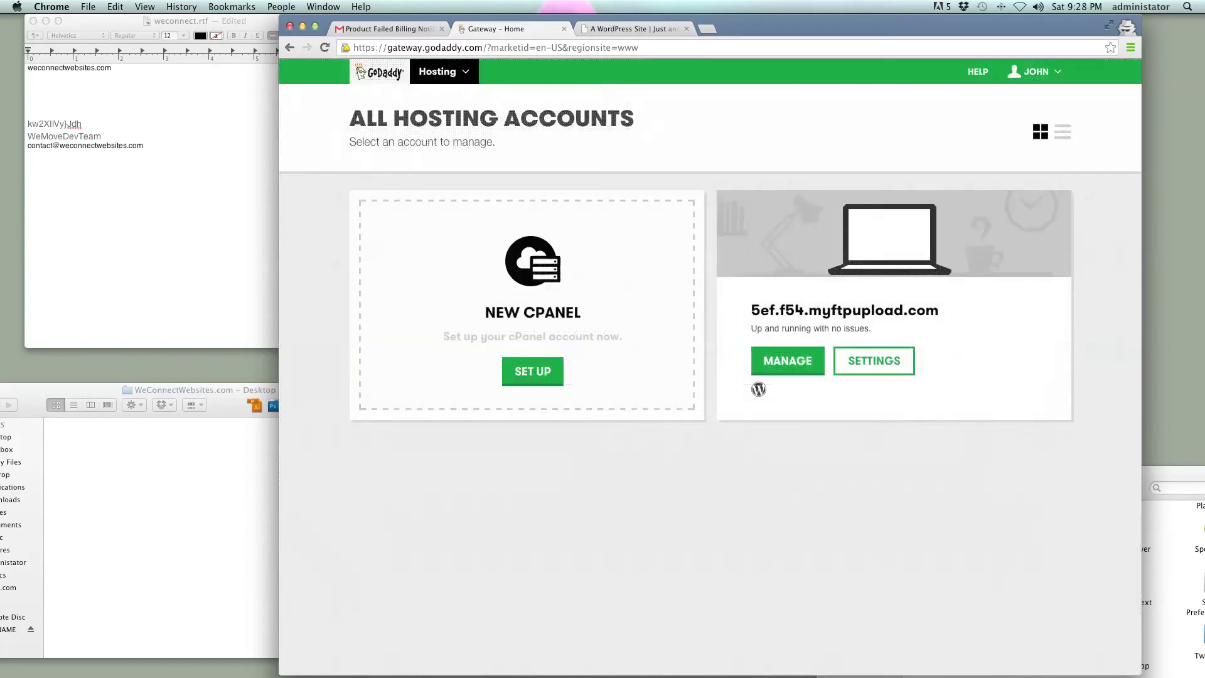
pyautogui.click(789, 359)
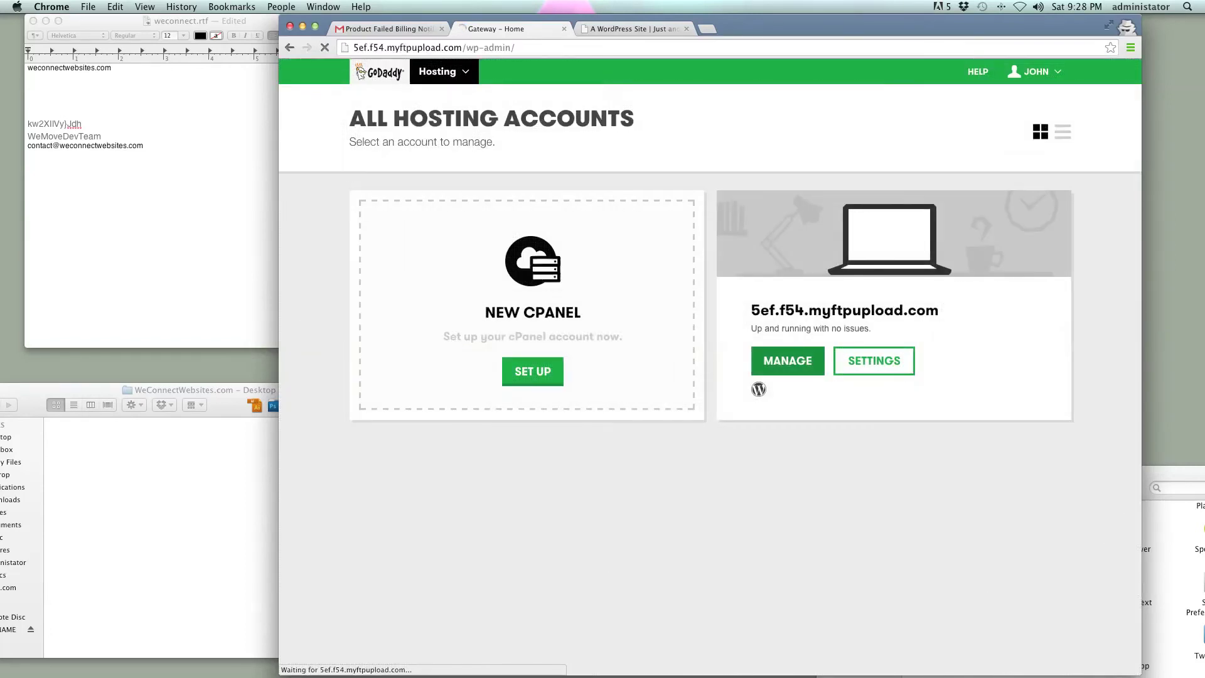